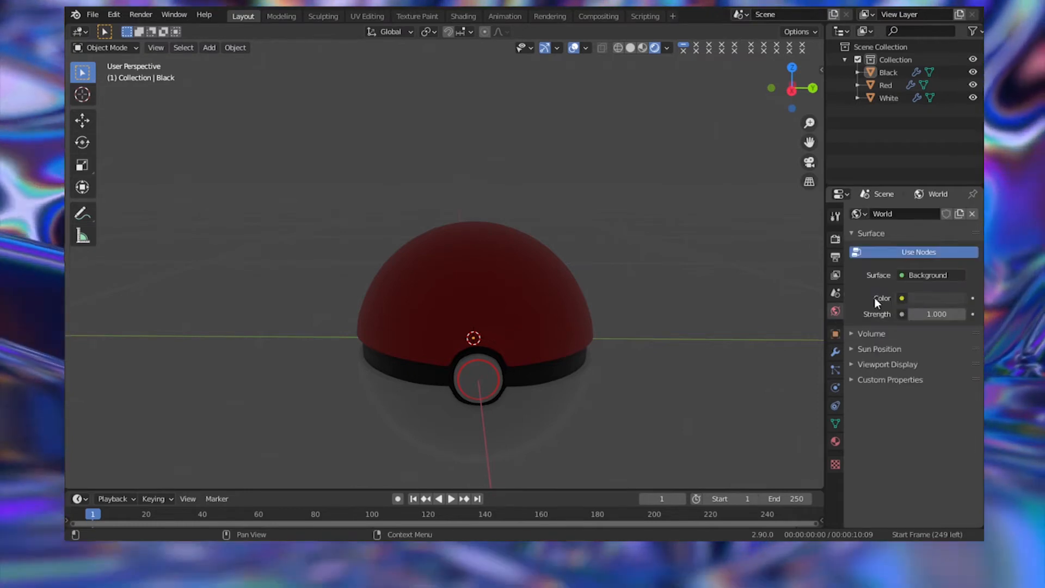
- Darken the world background colour to pure black
left_click(945, 299)
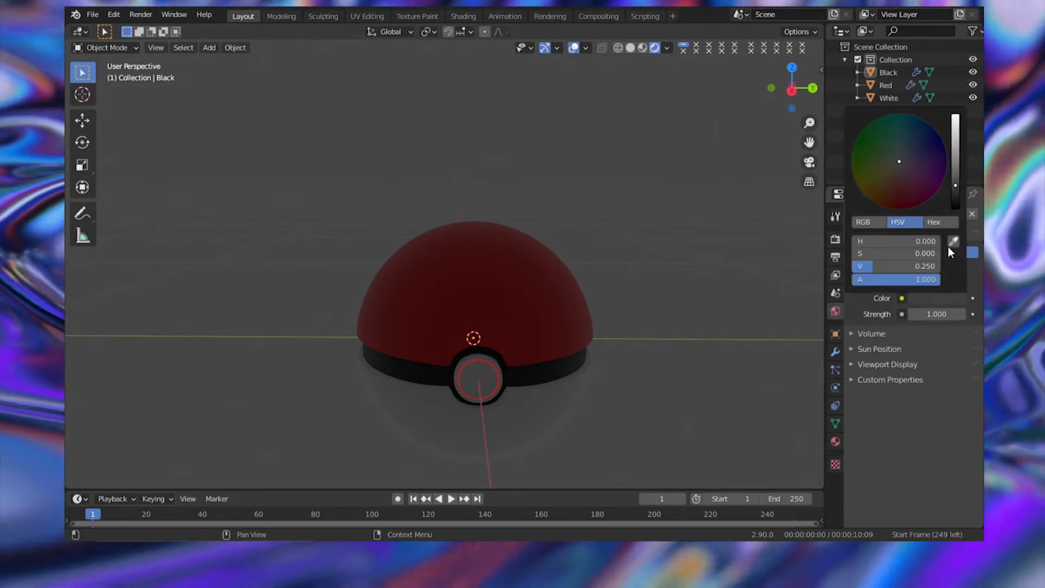
left_click(956, 181)
left_click_drag(956, 181, 960, 209)
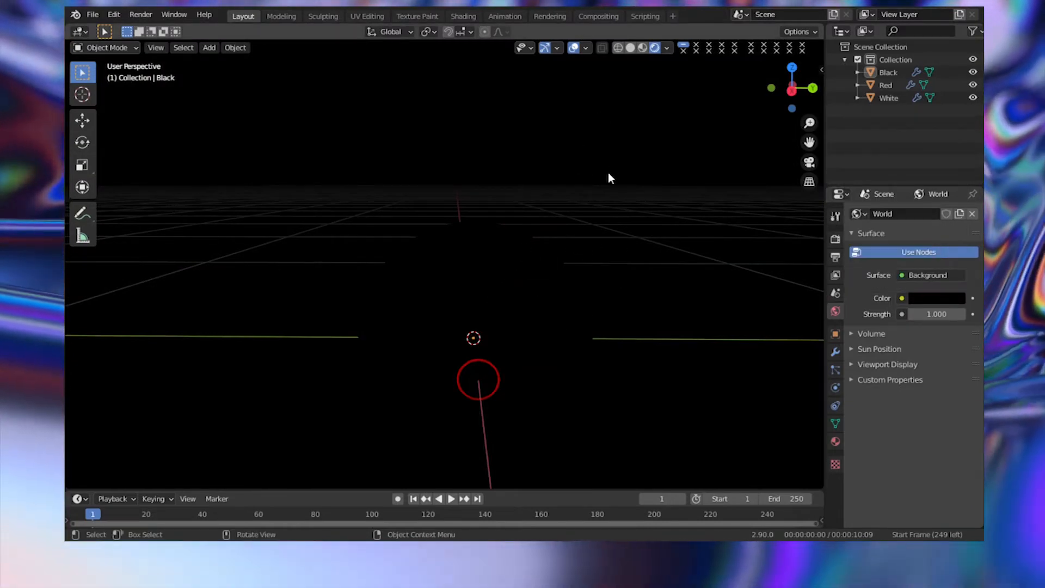
- Switch the viewport to Material Preview shading and add a point light to the scene
key("z")
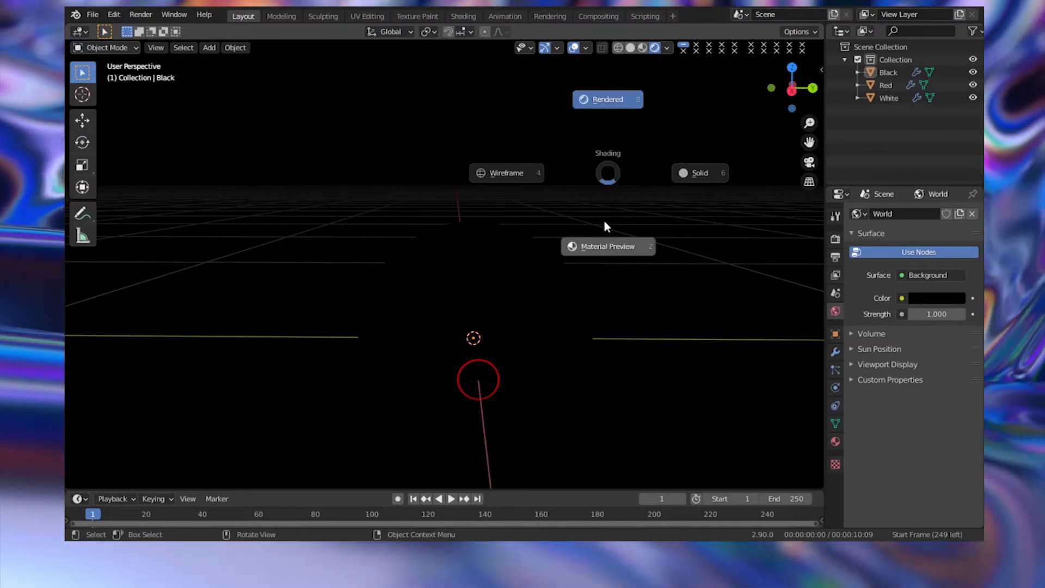
left_click(603, 250)
scroll(479, 263, "down", 3)
mouse_move(479, 263)
middle_mouse_down()
mouse_move(475, 317)
mouse_move(486, 312)
mouse_move(470, 262)
middle_mouse_up()
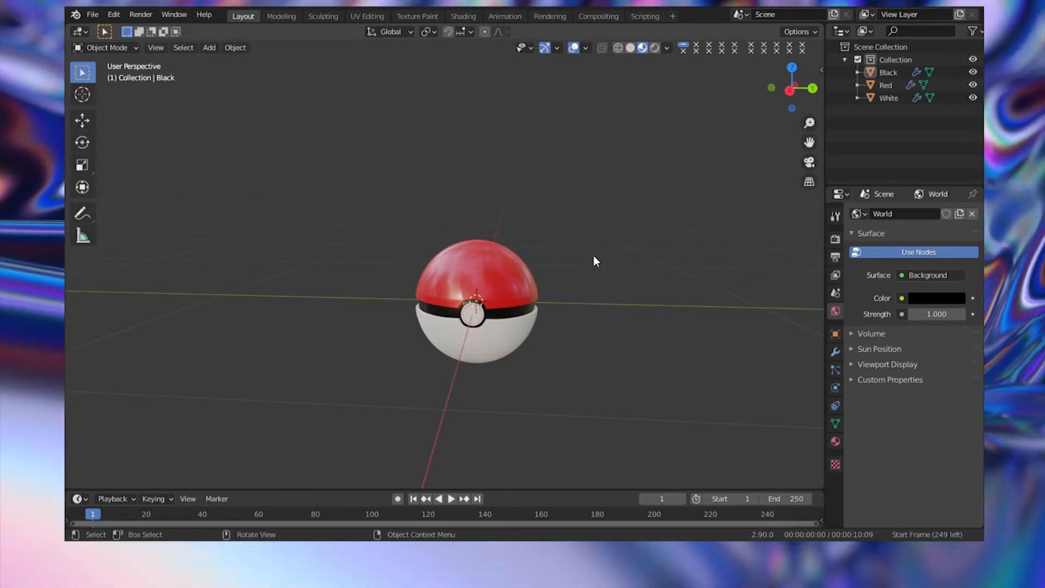
key("shift+a")
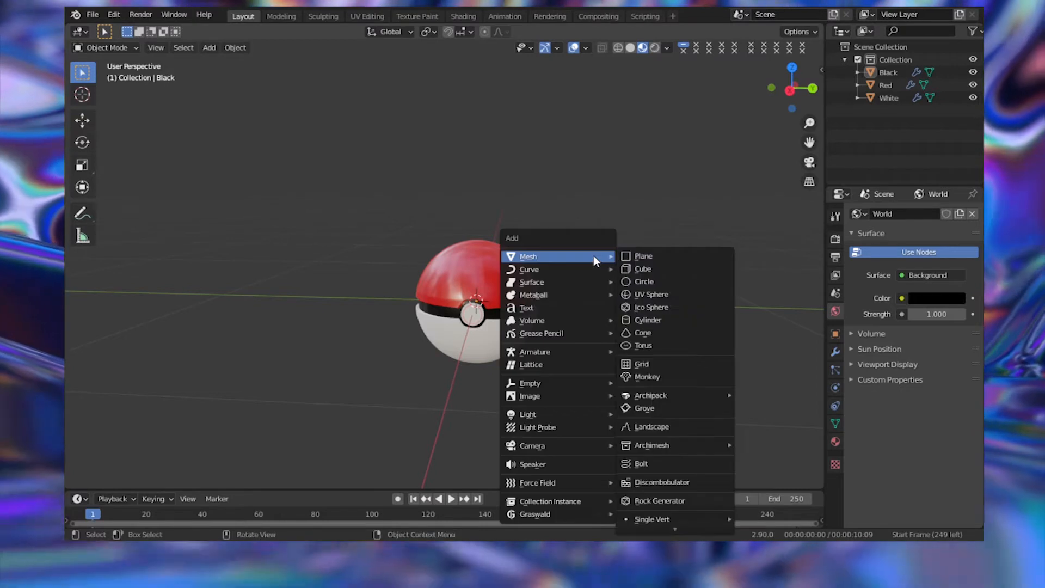
mouse_move(567, 413)
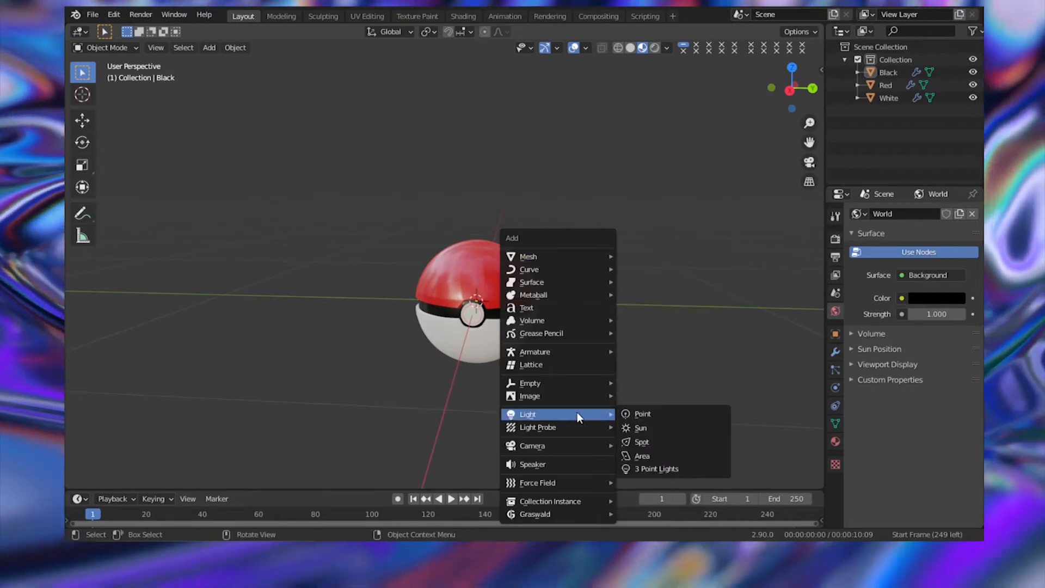
left_click(644, 415)
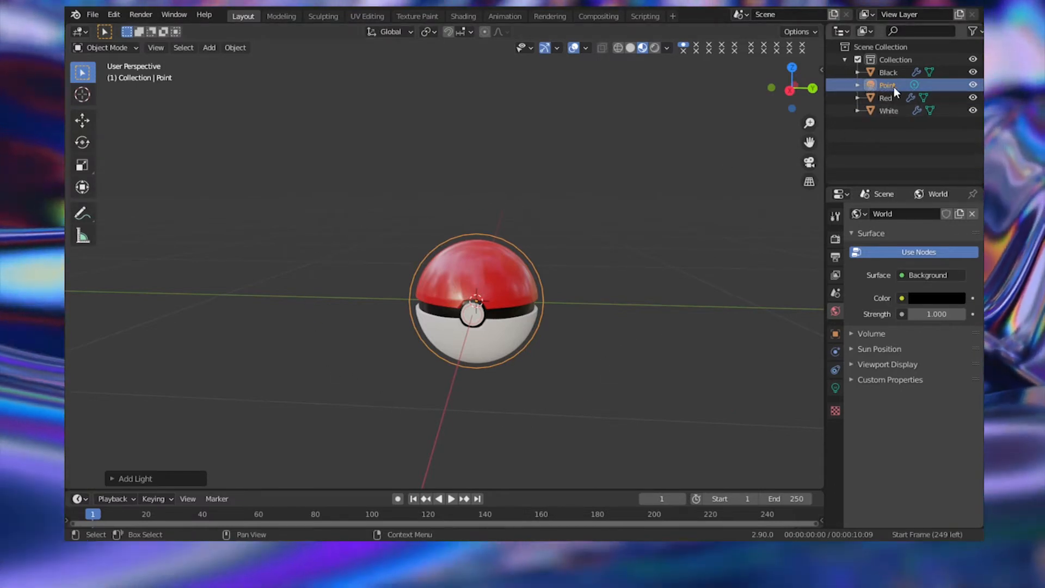
- Raise the point light well above the ball along Z and offset it about 1.3 m along X toward the ball's front
scroll(587, 270, "down", 2)
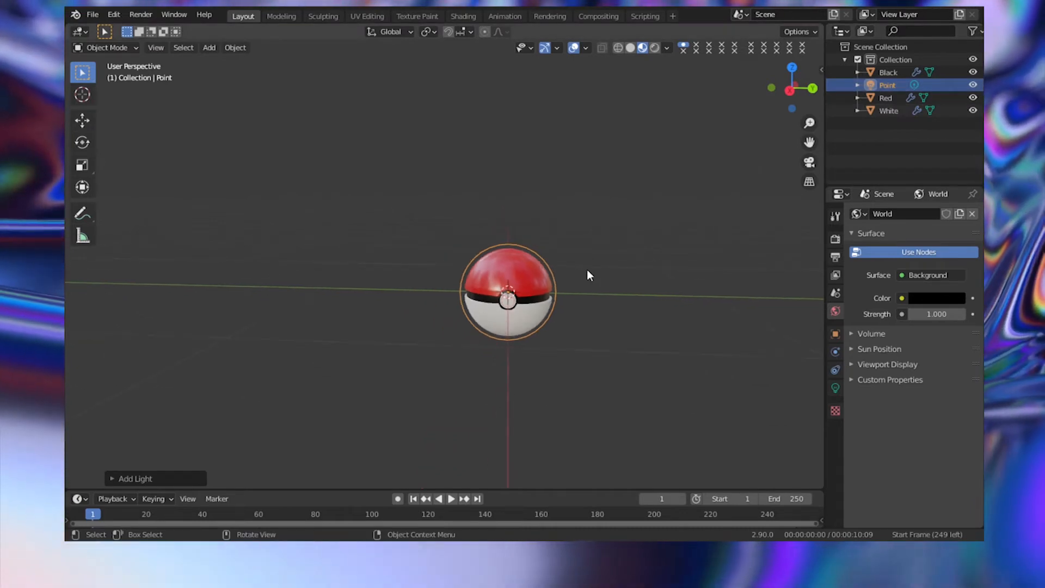
middle_click_drag(587, 271, 626, 292)
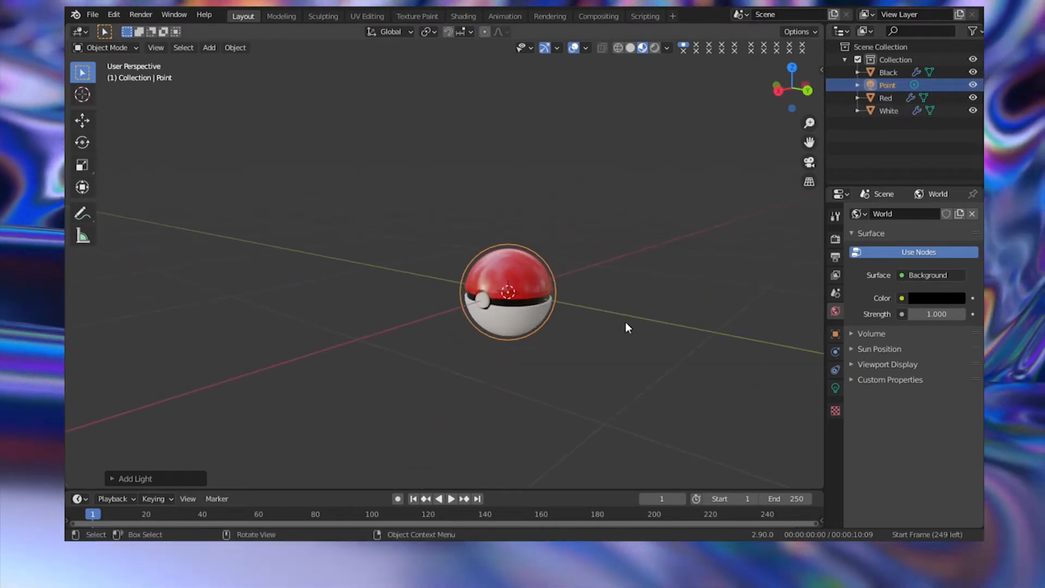
key("g")
key("z")
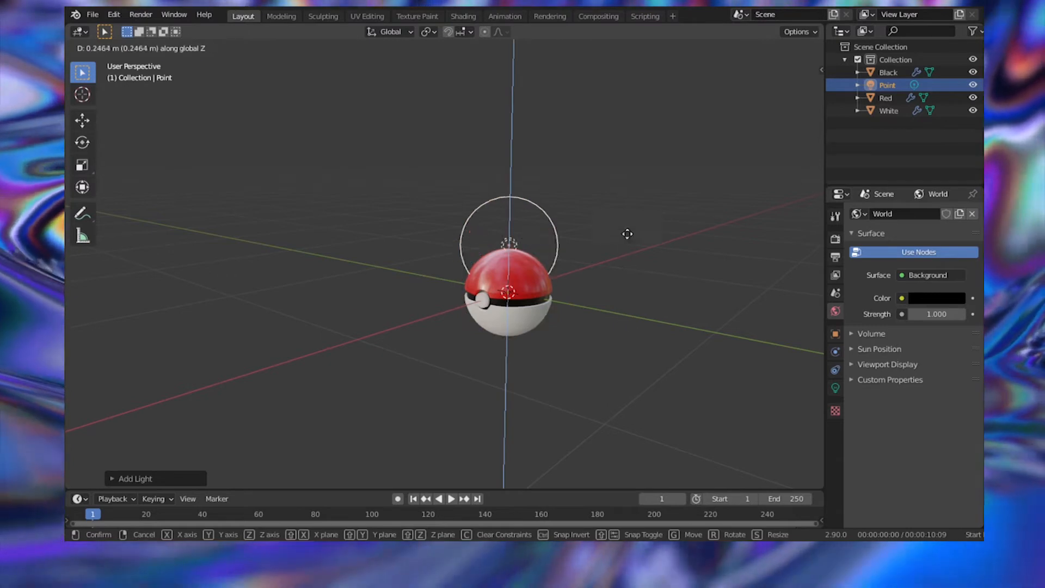
left_click(641, 71)
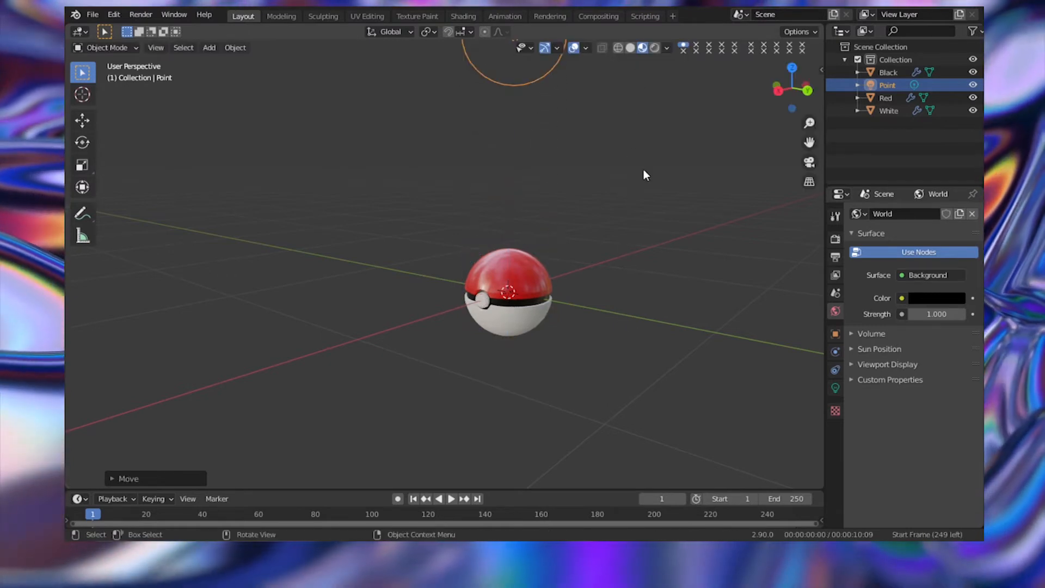
key("g")
key("x")
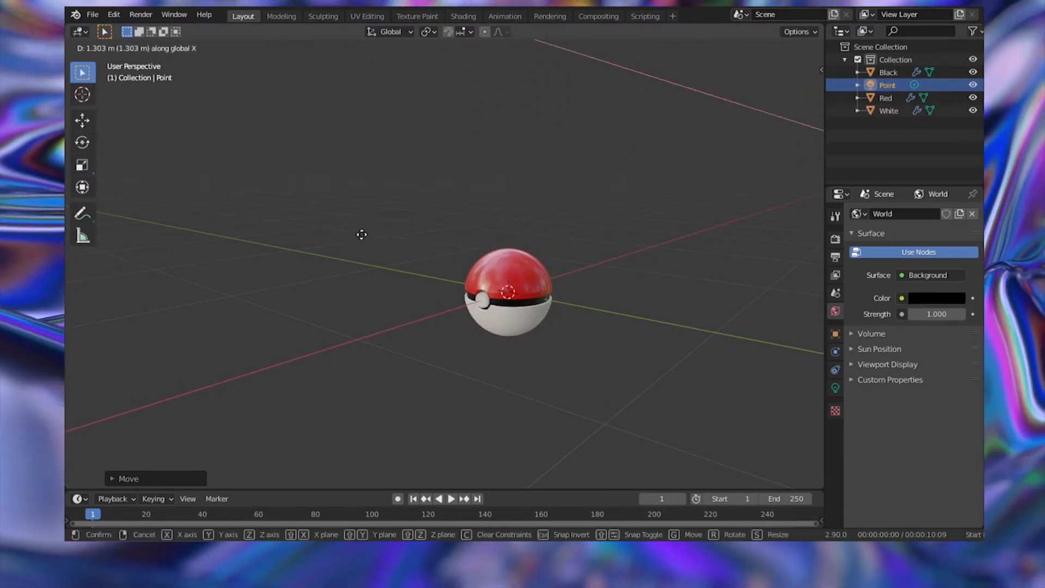
left_click(378, 235)
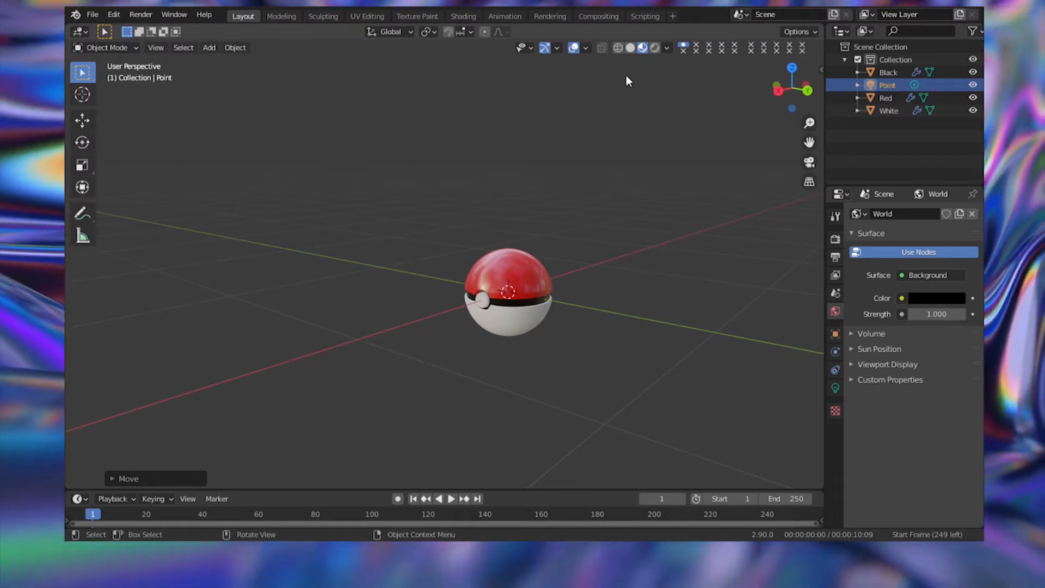
middle_click_drag(625, 81, 430, 108)
middle_click_drag(511, 115, 498, 182)
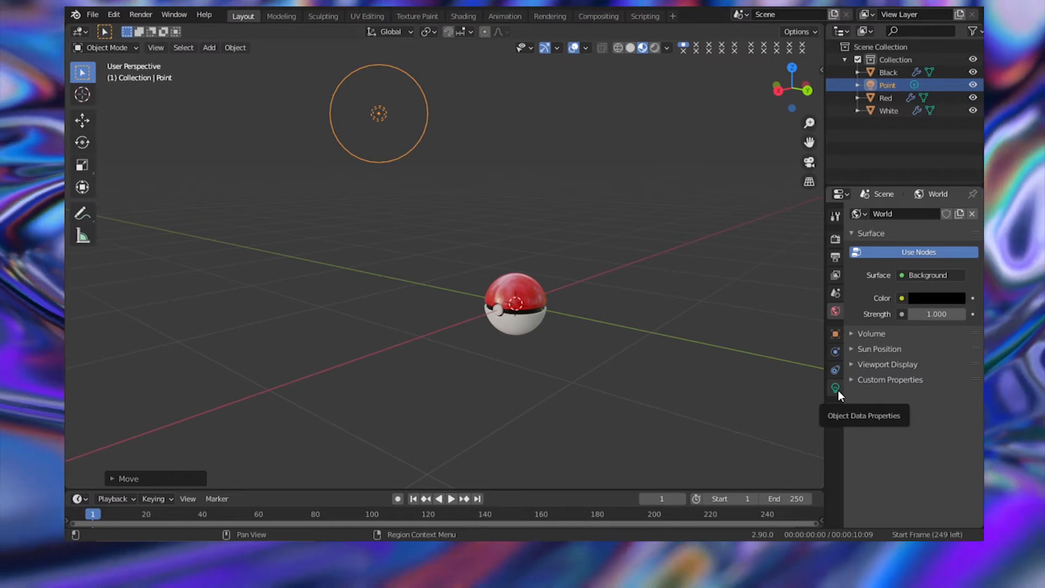
- Open the point light's light settings and compare them with the material settings of the ball's red half
left_click(836, 389)
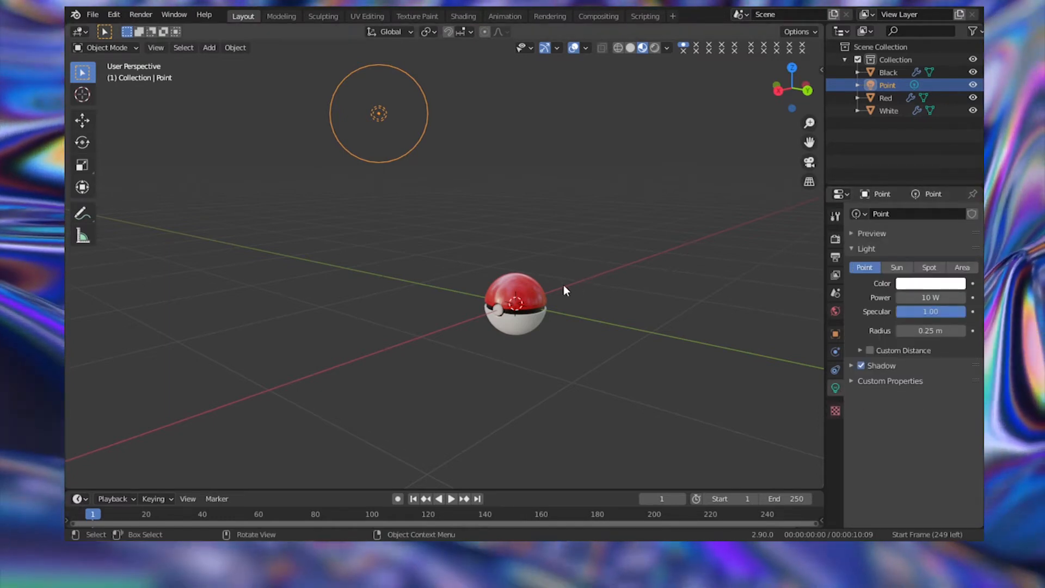
left_click(532, 294)
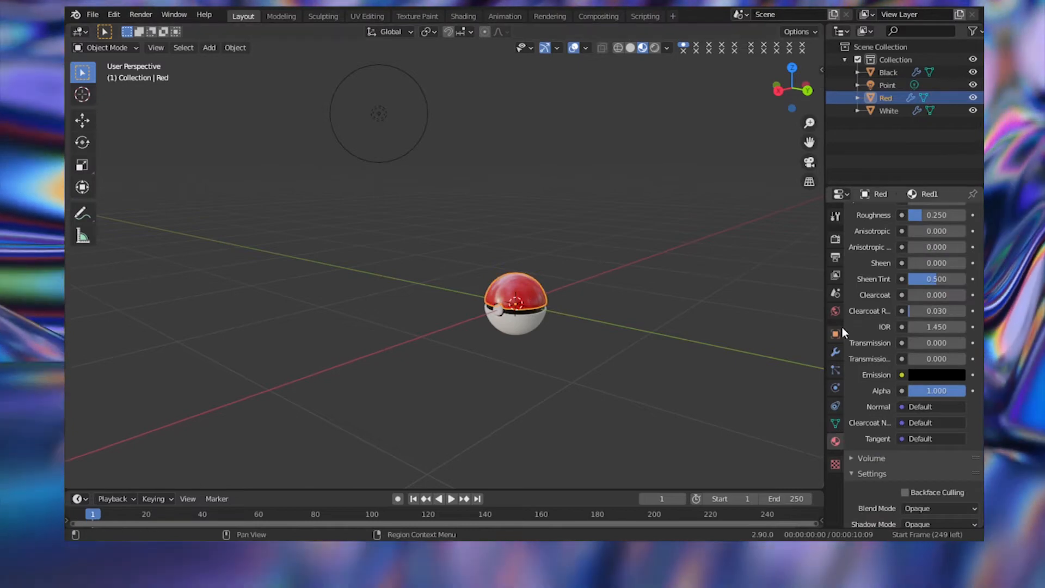
scroll(859, 327, "up", 5)
scroll(860, 325, "up", 10)
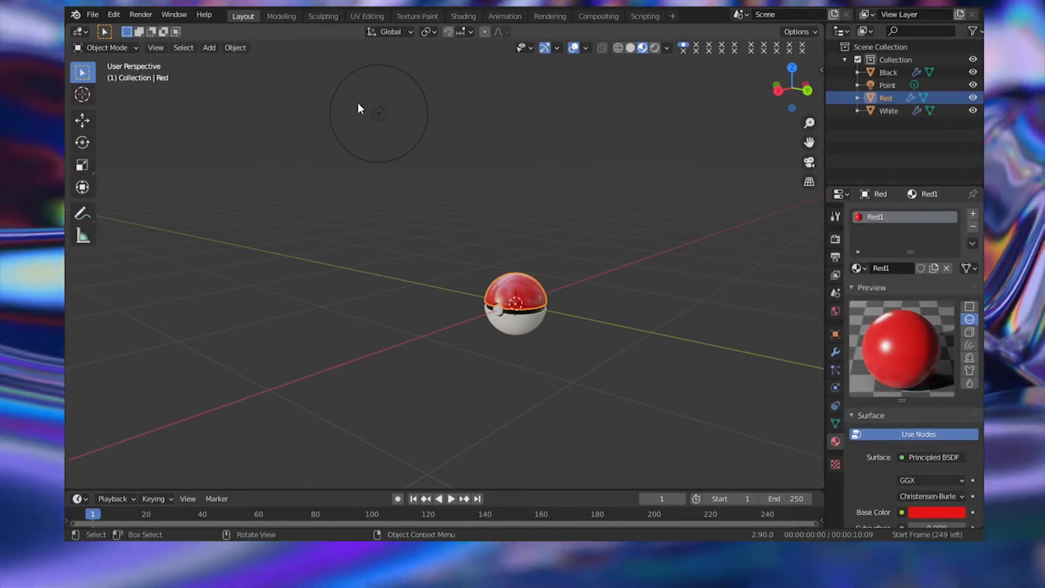
left_click(374, 115)
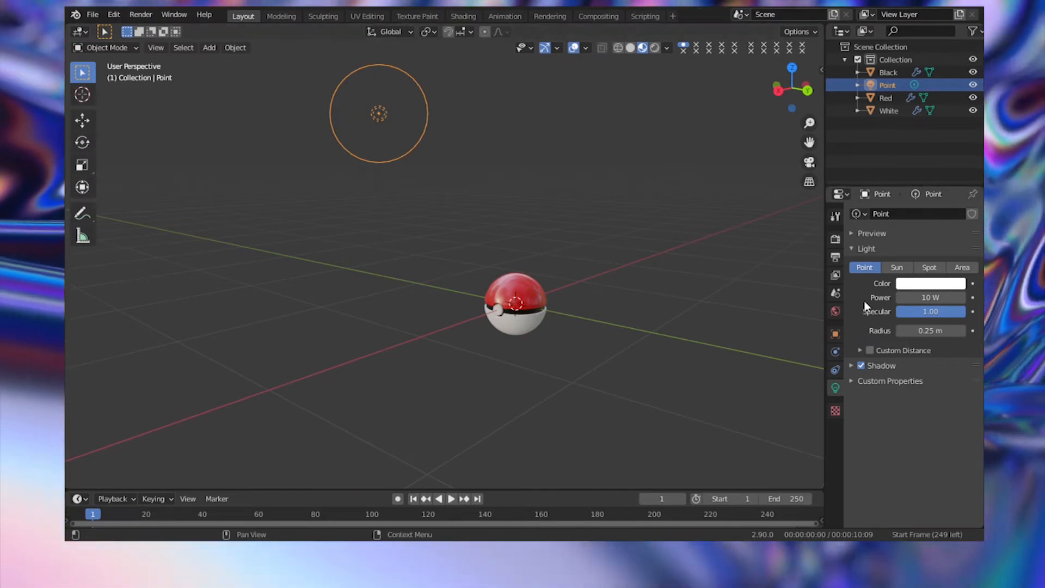
- Try a smaller radius on the point light and set it back to 0.25 m
left_click_drag(932, 331, 867, 331)
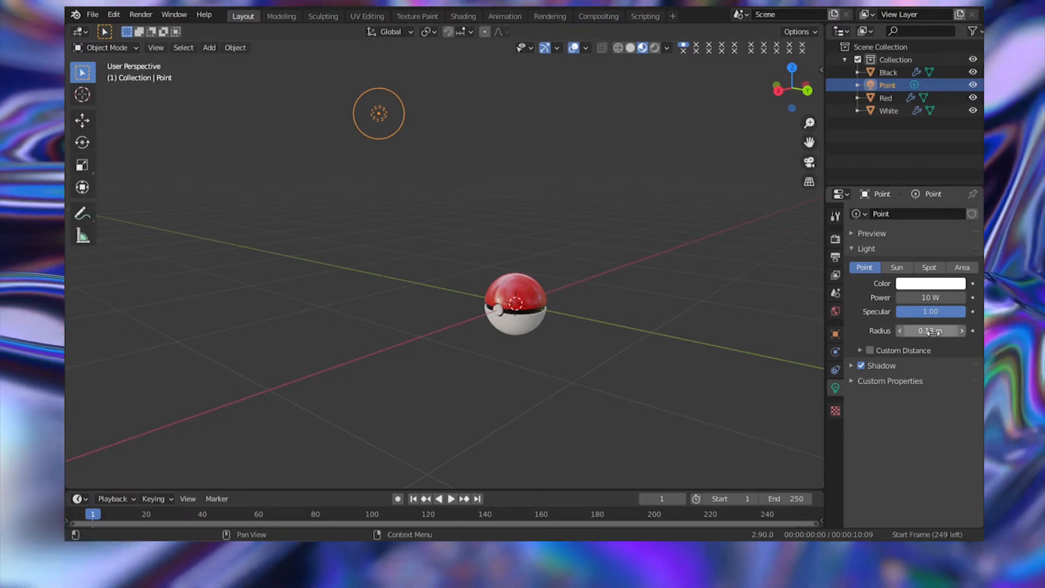
left_click(933, 332)
type(".25")
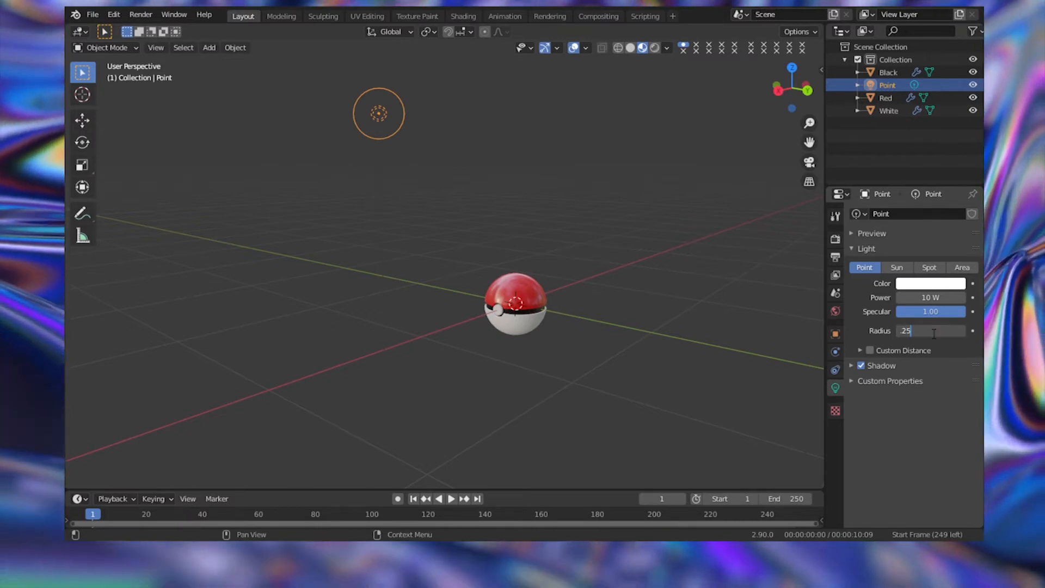
key("BackSpace")
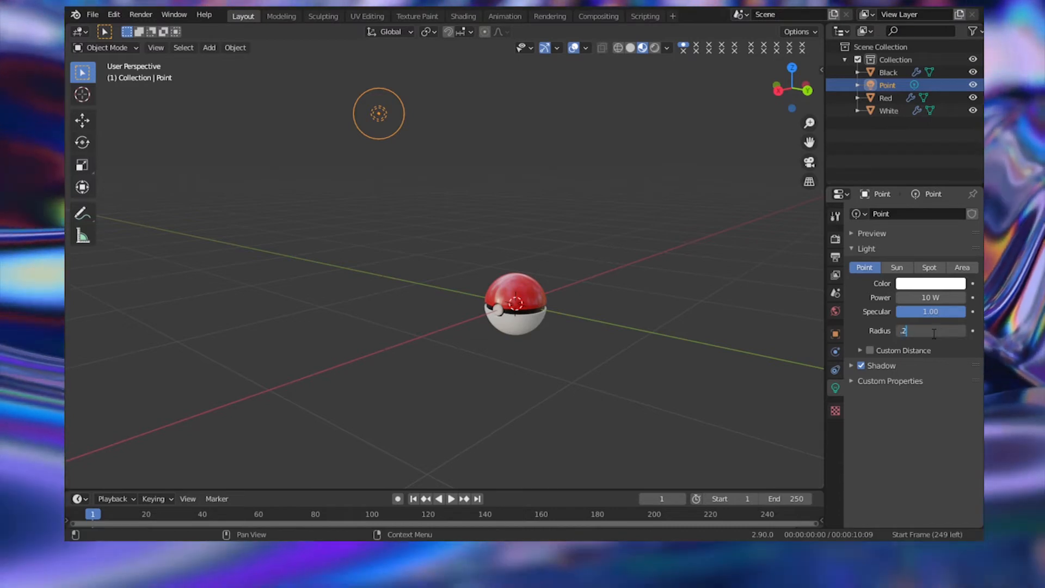
type("5")
key("Return")
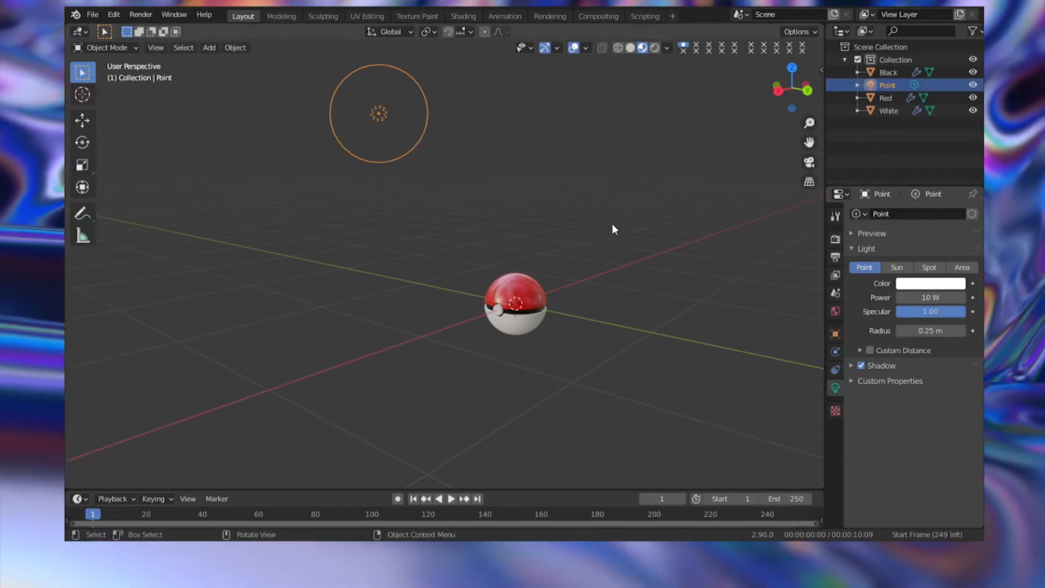
- Switch the viewport to Rendered shading and examine how the point light illuminates the ball
key("z")
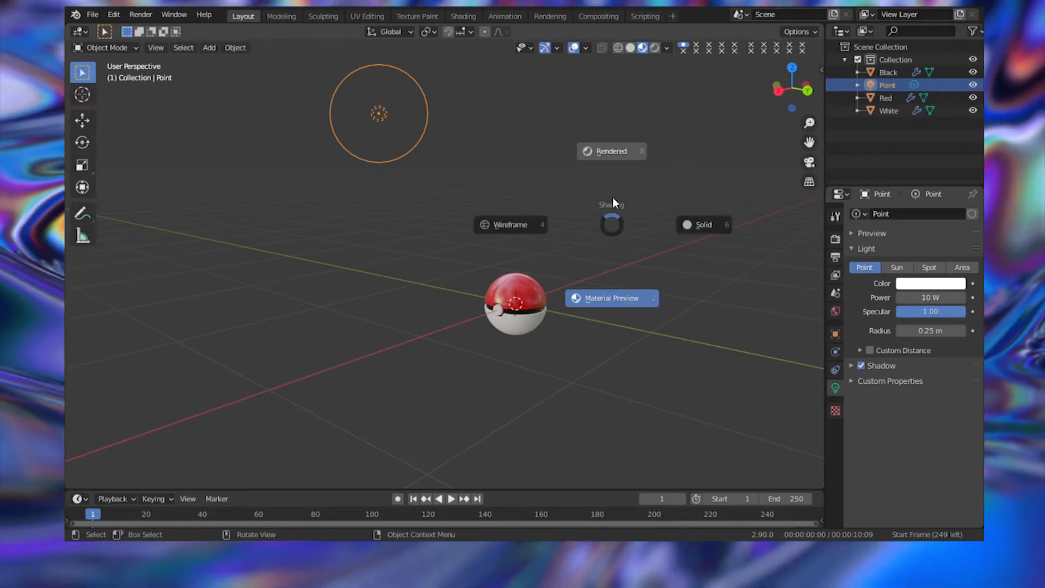
left_click(612, 151)
mouse_move(479, 300)
middle_mouse_down()
mouse_move(492, 334)
mouse_move(553, 308)
mouse_move(588, 275)
mouse_move(465, 305)
middle_mouse_up()
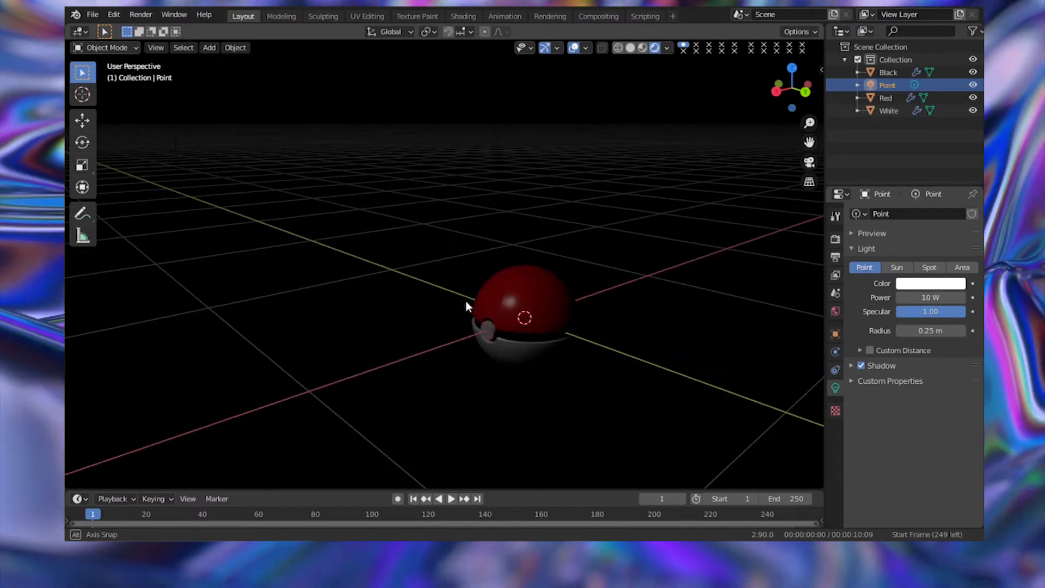
scroll(527, 309, "up", 3)
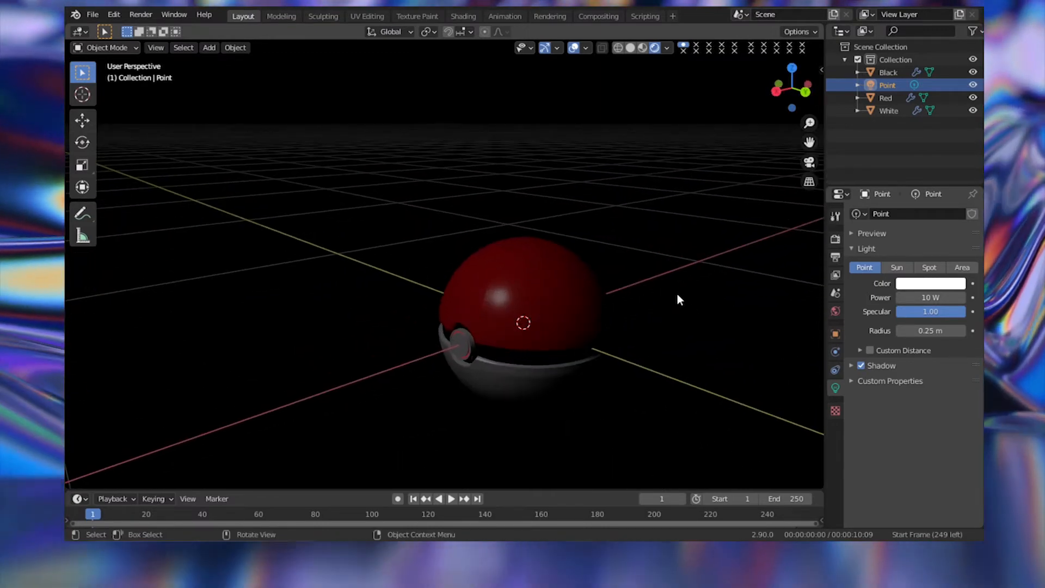
- Set the point light's power to 50 W
left_click(918, 297)
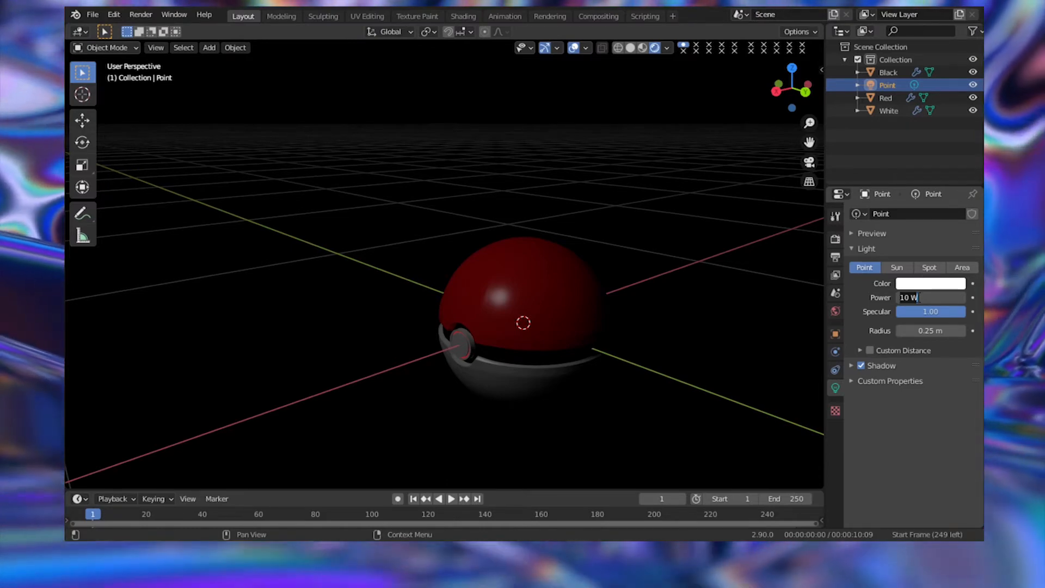
type("50")
key("Return")
scroll(551, 310, "down", 1)
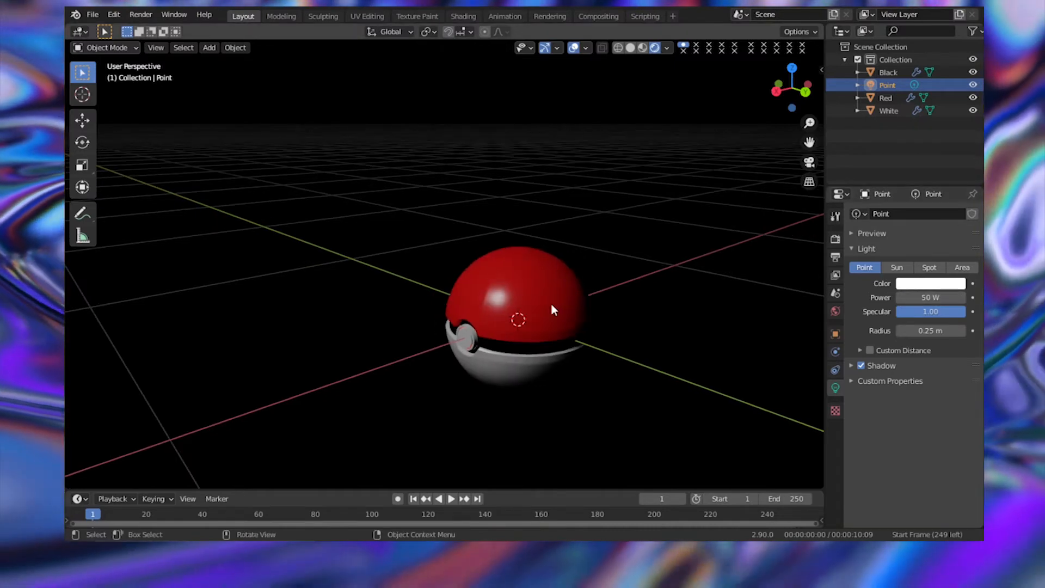
scroll(507, 304, "down", 3)
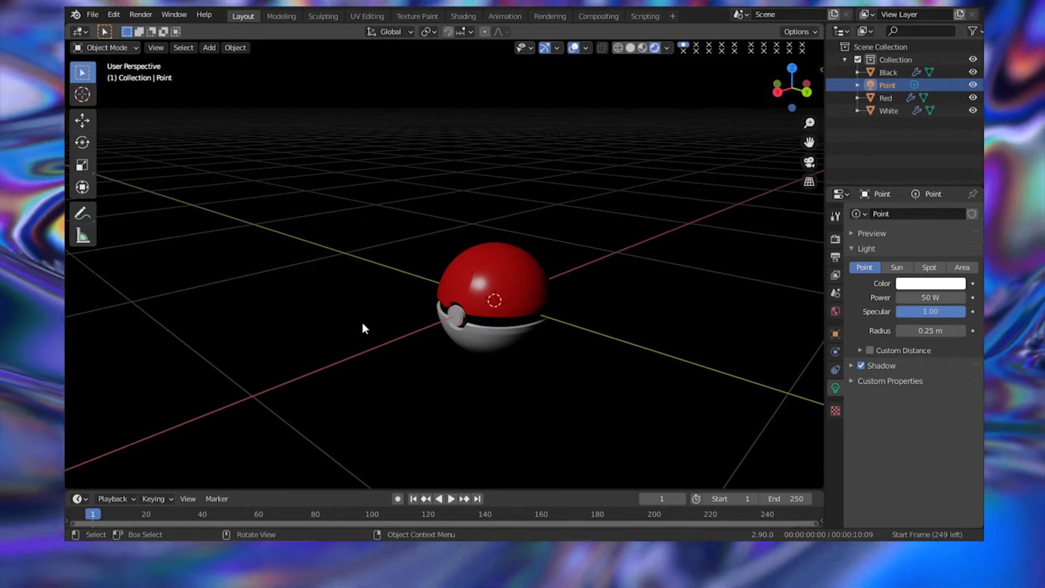
- Return the viewport to Material Preview shading and add a plane mesh to the scene
key("z")
left_click(607, 370)
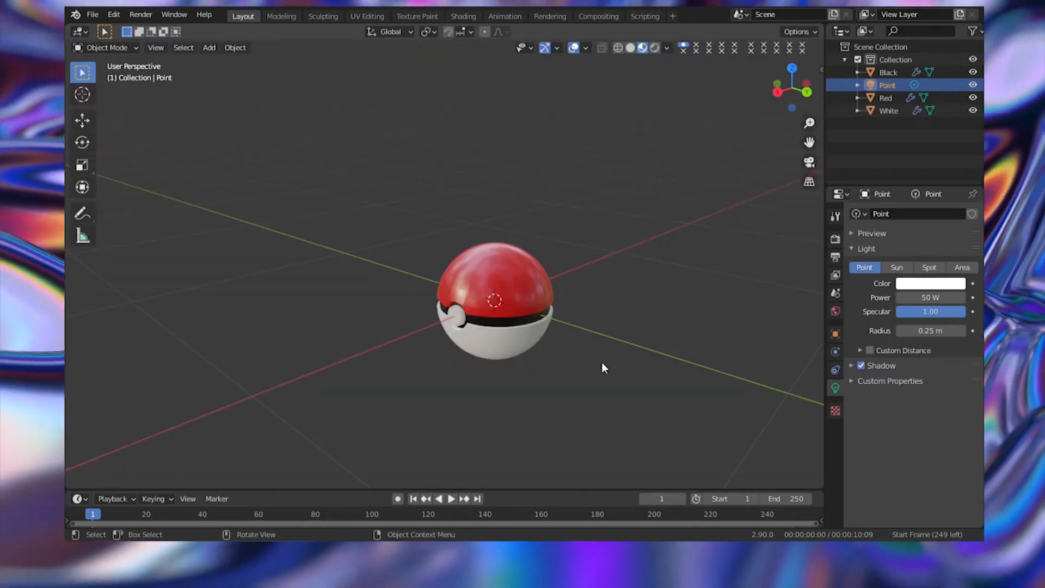
middle_click_drag(479, 285, 530, 298)
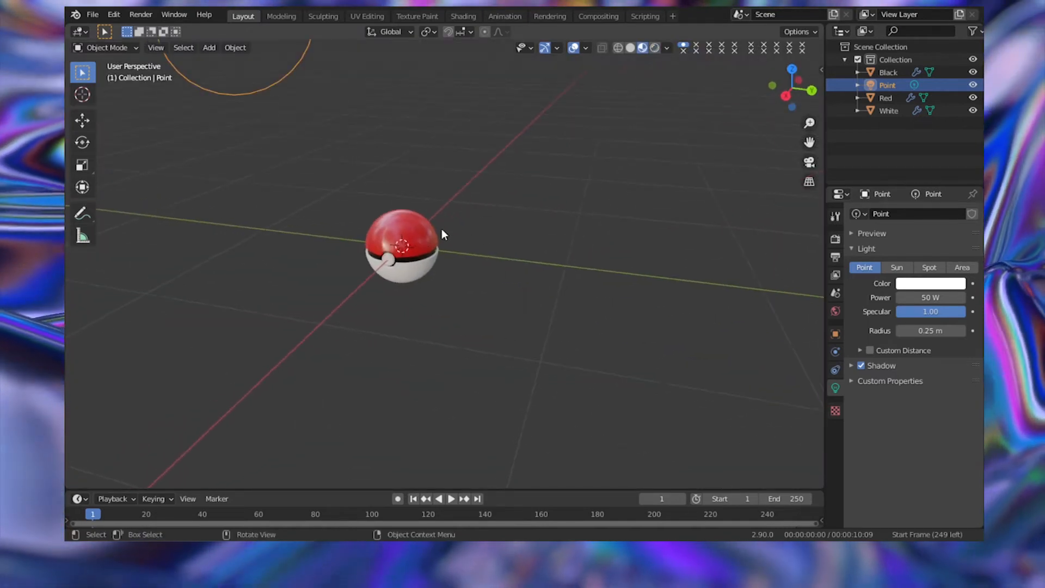
key("shift+a")
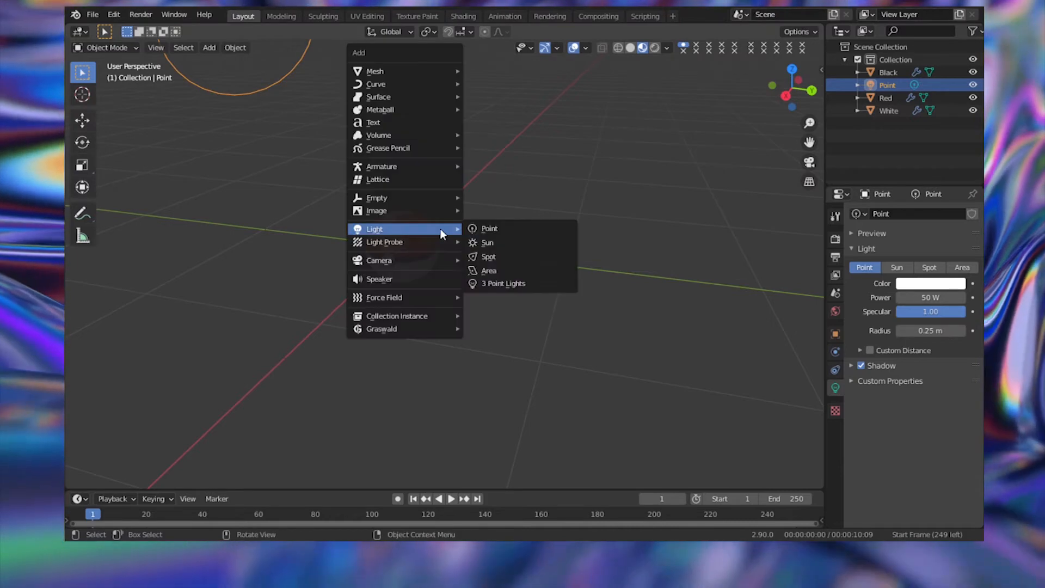
mouse_move(424, 71)
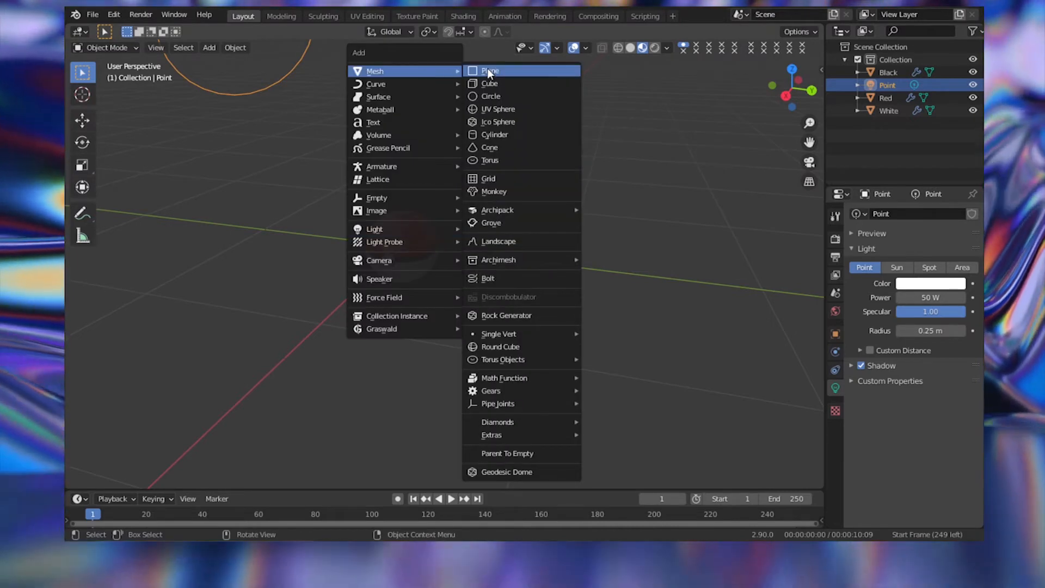
left_click(489, 70)
- Lower the plane along the Z axis until it sits at the bottom of the ball
key("KP_1")
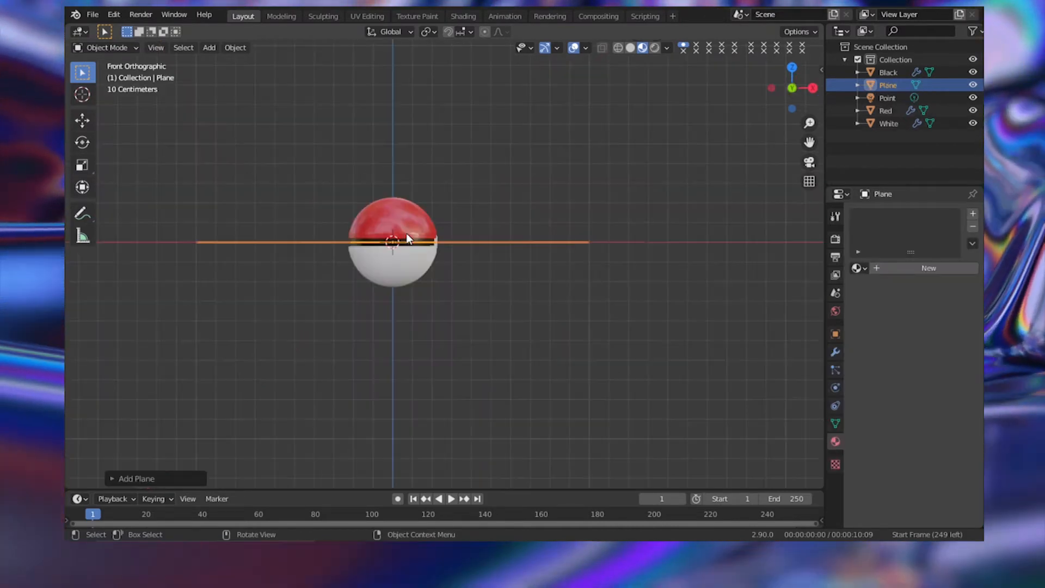
scroll(406, 234, "up", 6)
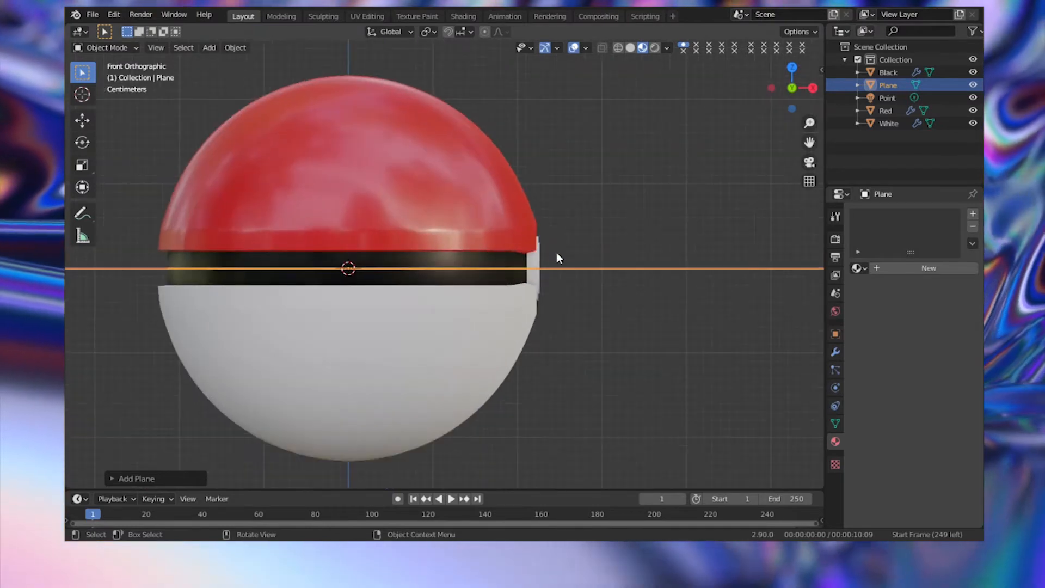
key("g")
key("z")
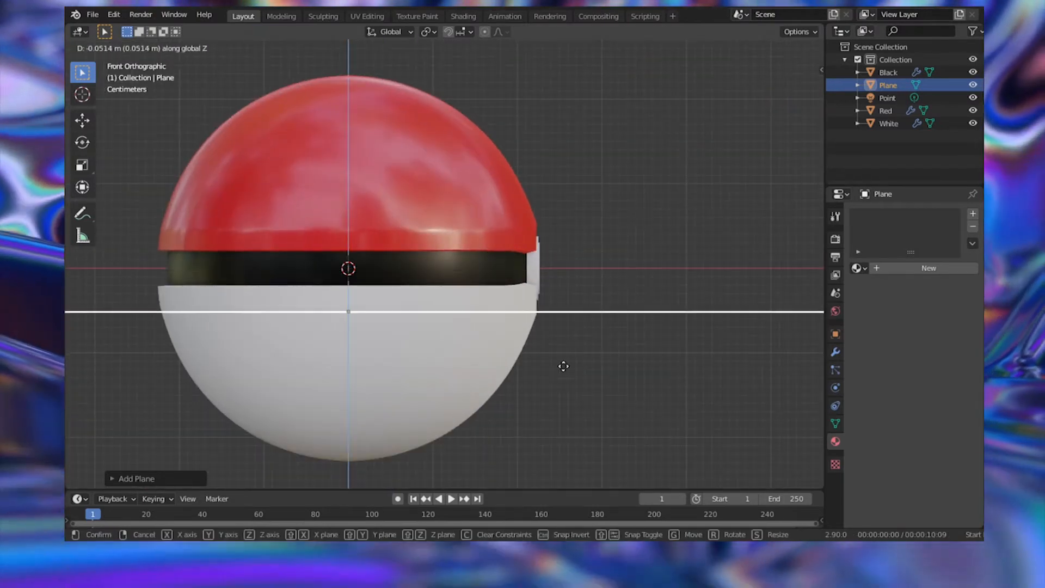
left_click(560, 442)
middle_click_drag(527, 359, 338, 383)
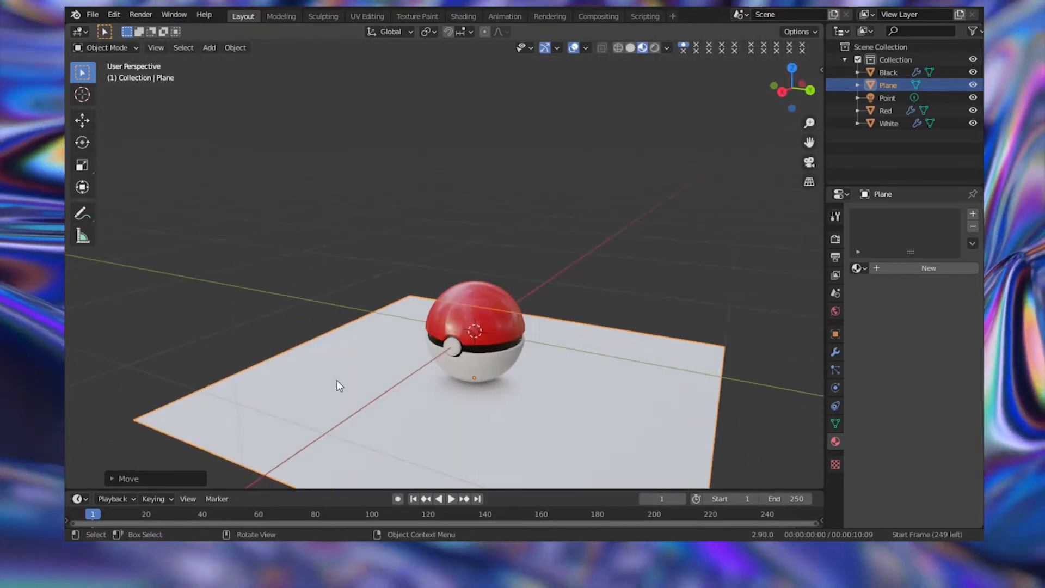
- Deselect everything and examine the lit ball and its shadow on the plane in Rendered shading
key("alt+a")
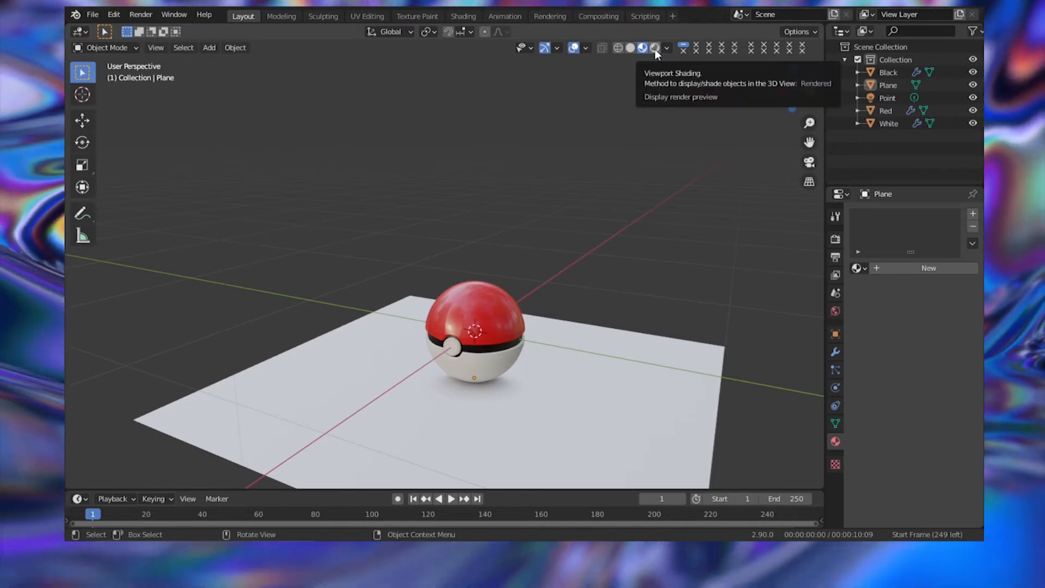
left_click(655, 49)
mouse_move(524, 381)
middle_mouse_down()
mouse_move(505, 413)
mouse_move(502, 465)
mouse_move(533, 371)
middle_mouse_up()
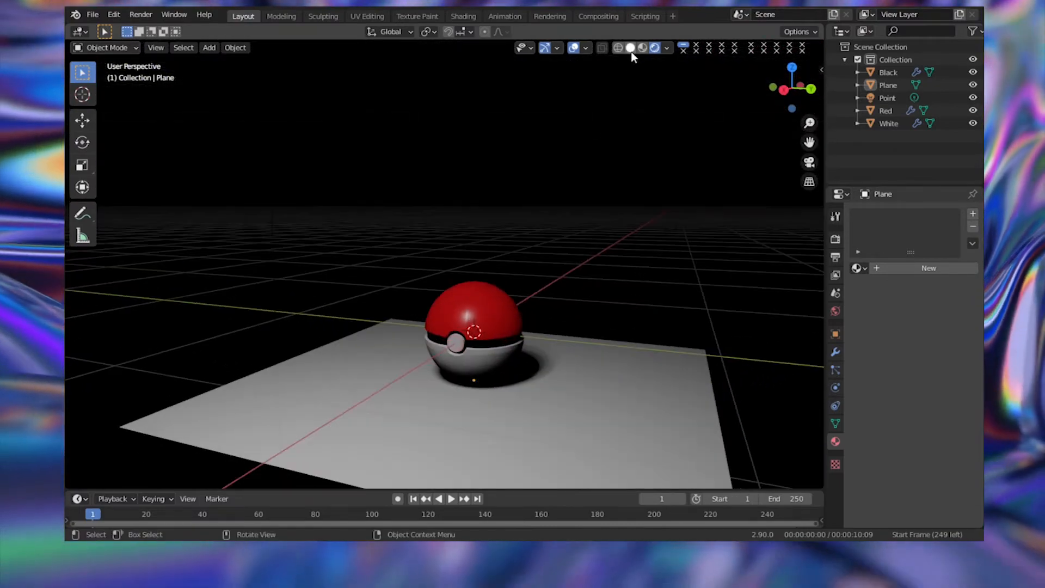
- Return the viewport to Material Preview shading and select the point light above the ball
left_click(641, 48)
scroll(538, 358, "down", 5)
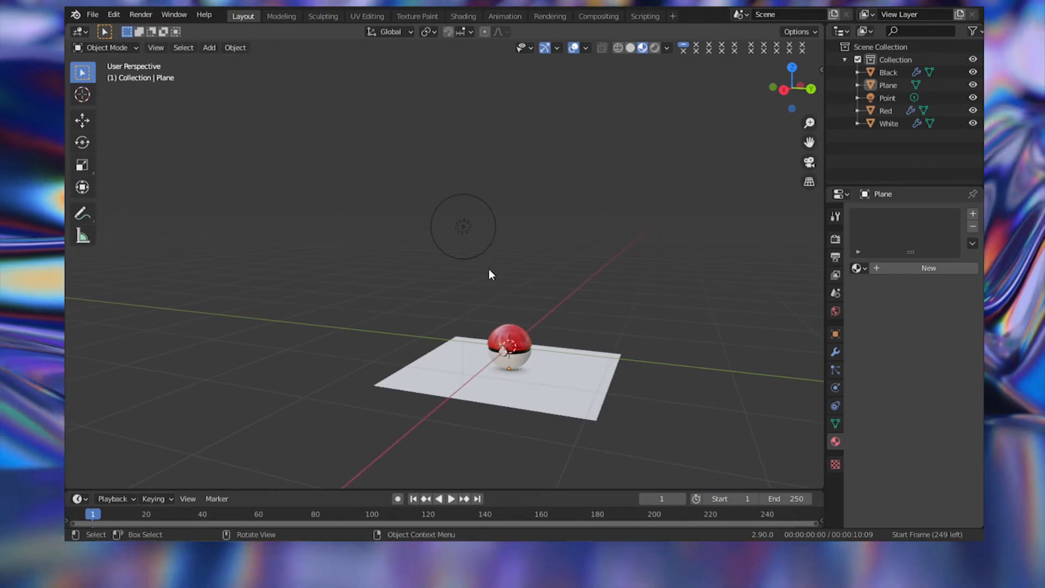
left_click(466, 223)
scroll(629, 365, "up", 4)
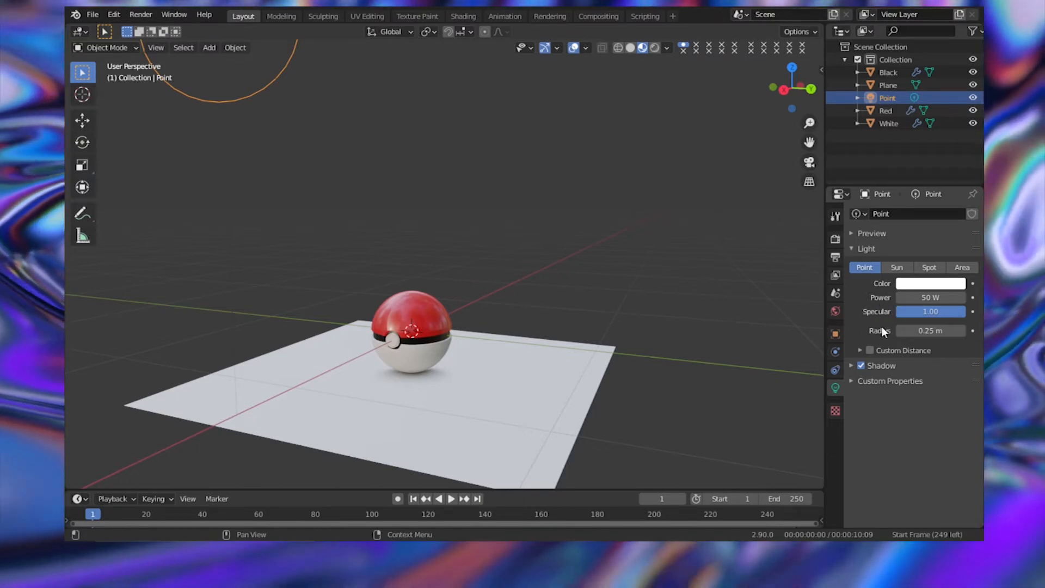
left_click(924, 284)
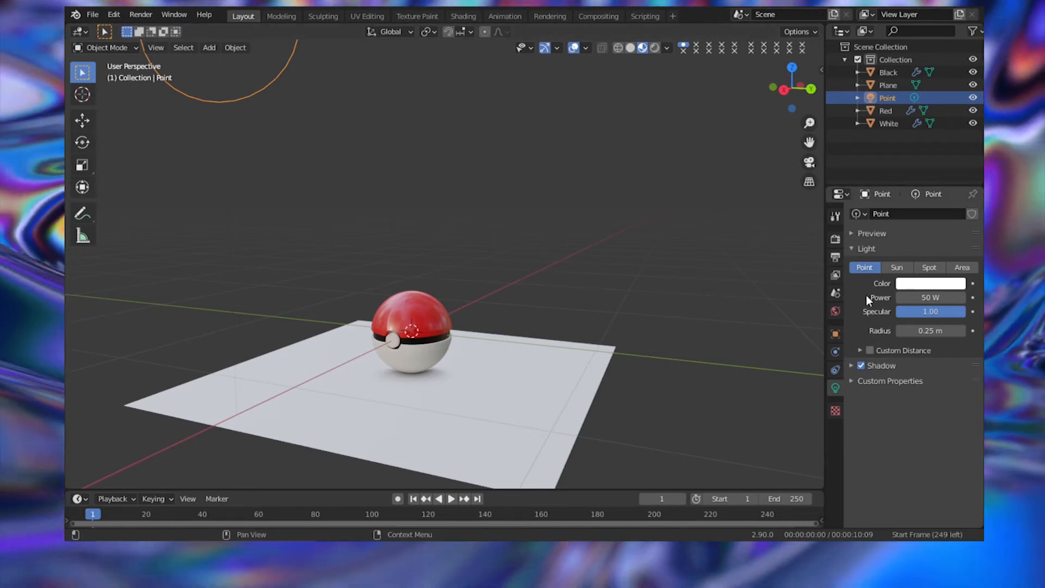
middle_click_drag(568, 256, 568, 285)
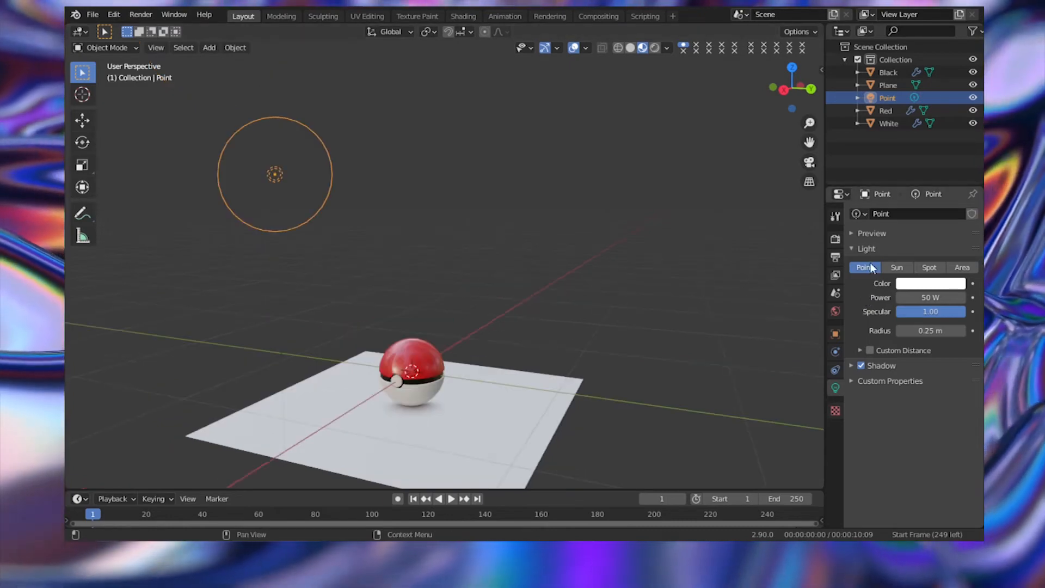
- Convert the light to a Sun with a 2.43° angle and aim its direction at the ball
left_click(895, 267)
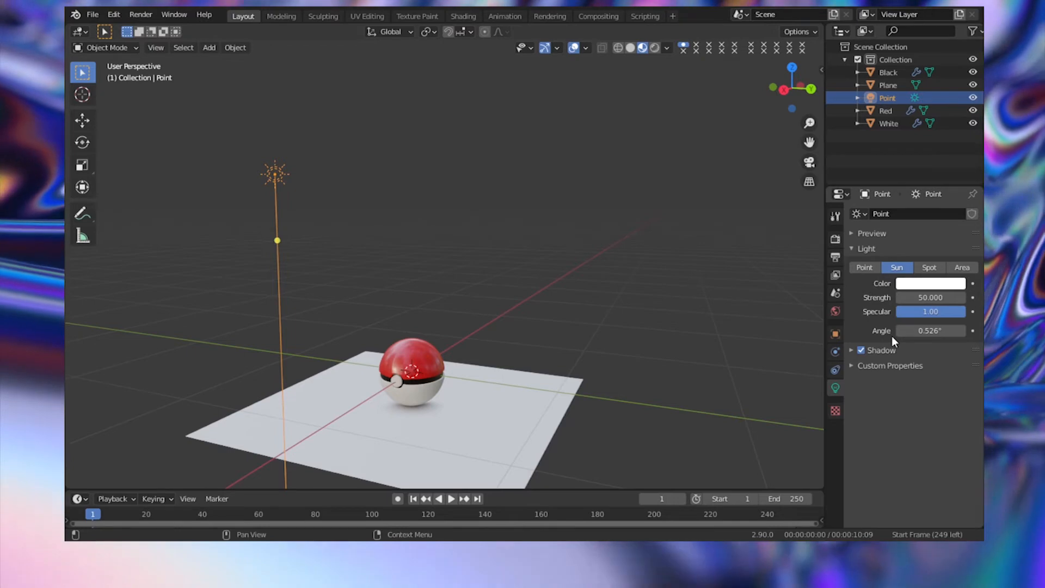
left_click_drag(892, 336, 873, 337)
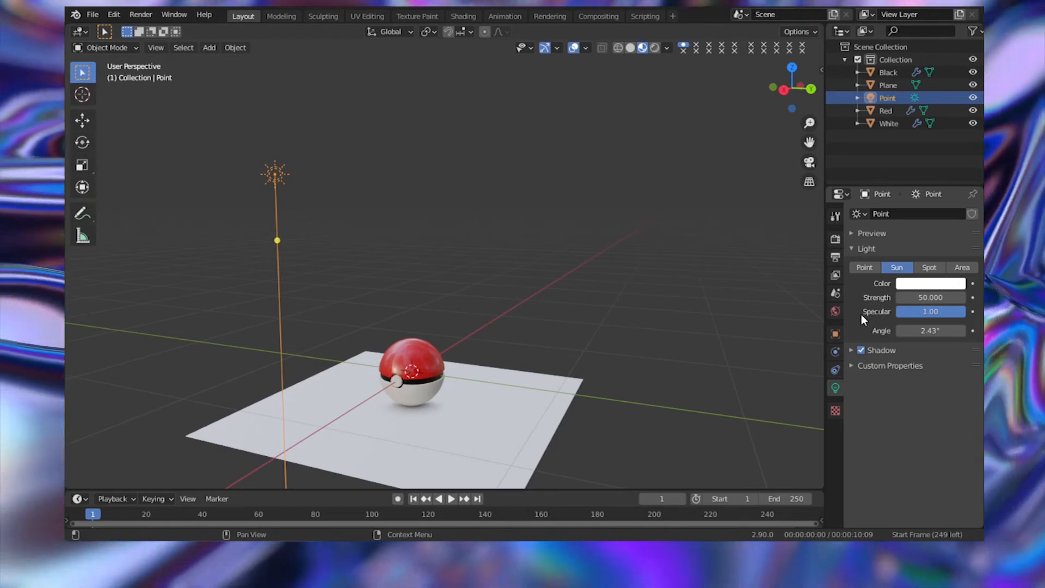
left_click_drag(277, 240, 414, 354)
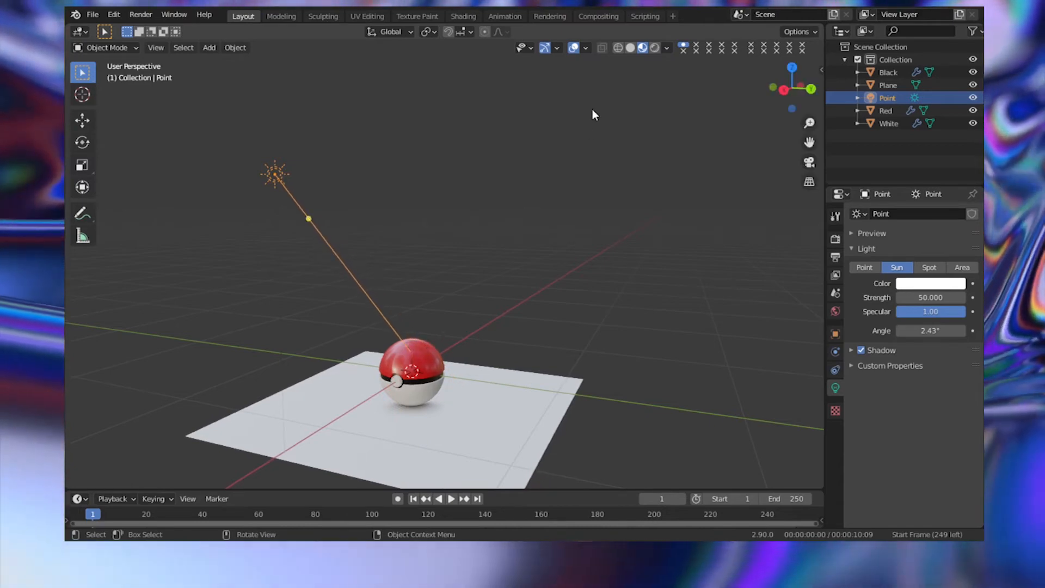
- Switch the viewport to Rendered shading and set the sun light's strength to 1
left_click(655, 47)
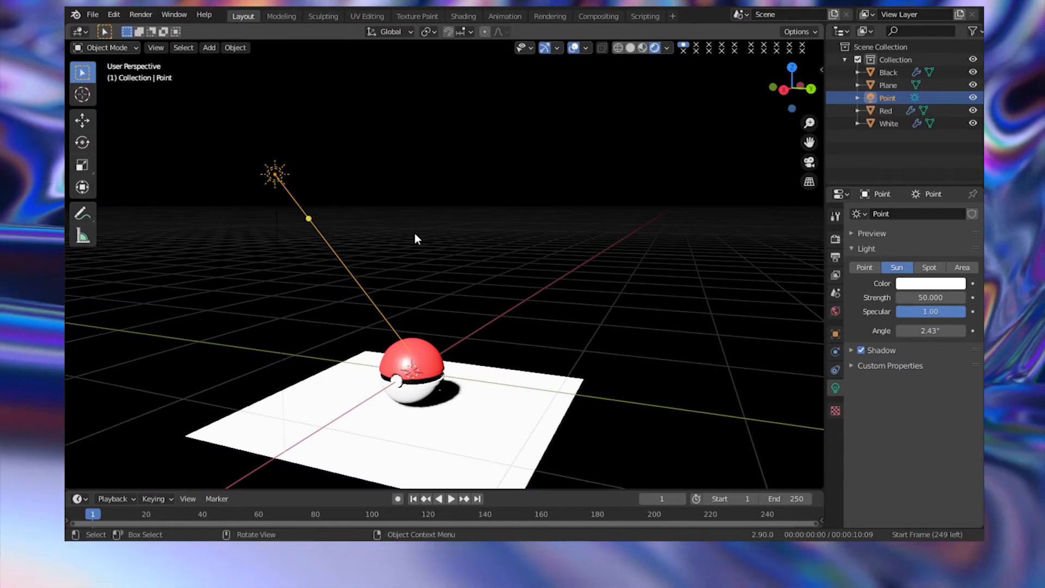
left_click(924, 297)
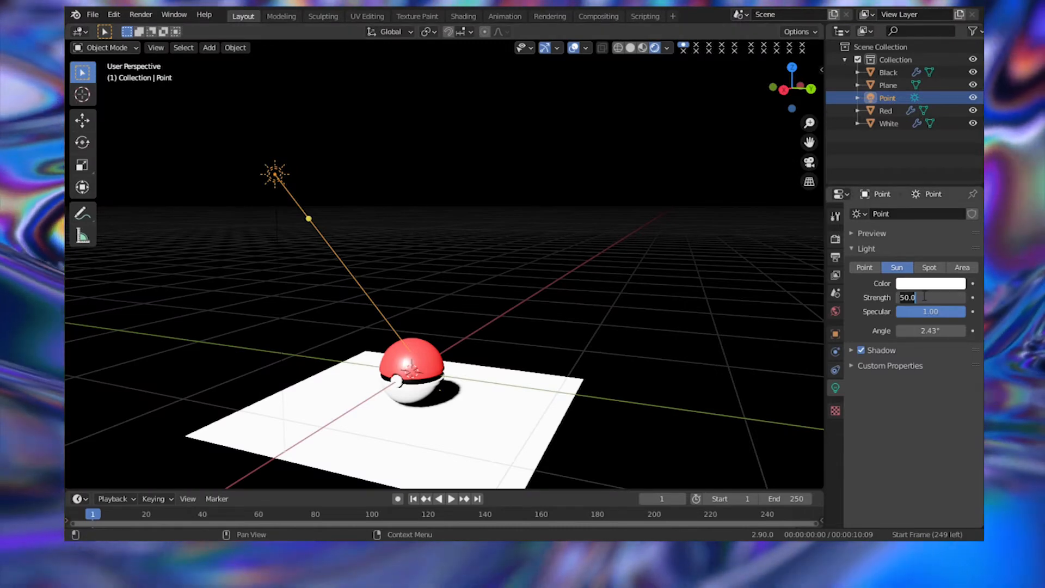
type("1")
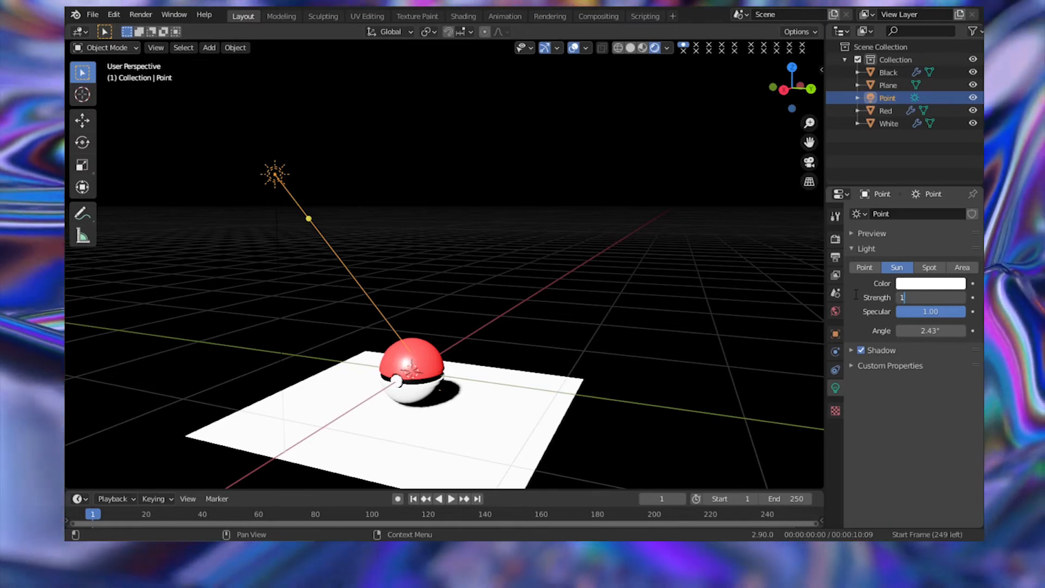
key("Return")
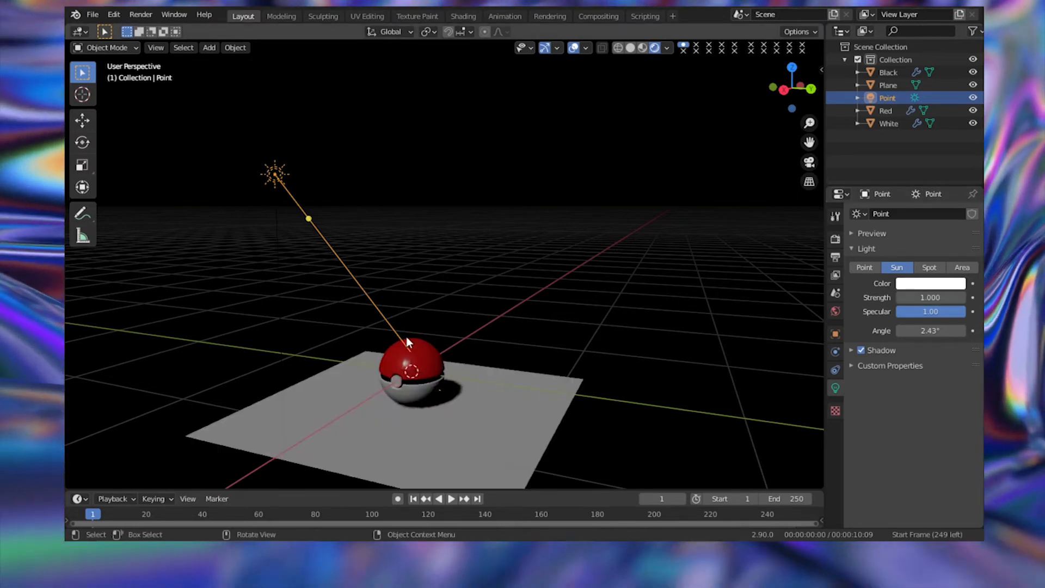
scroll(428, 368, "up", 3)
scroll(428, 365, "down", 3)
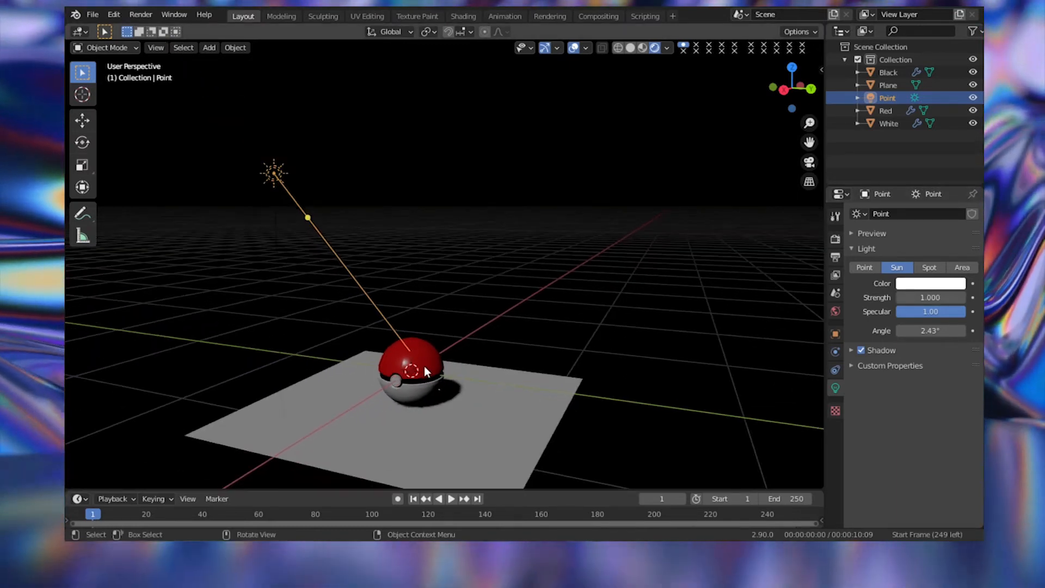
scroll(424, 365, "up", 2)
scroll(423, 366, "down", 2)
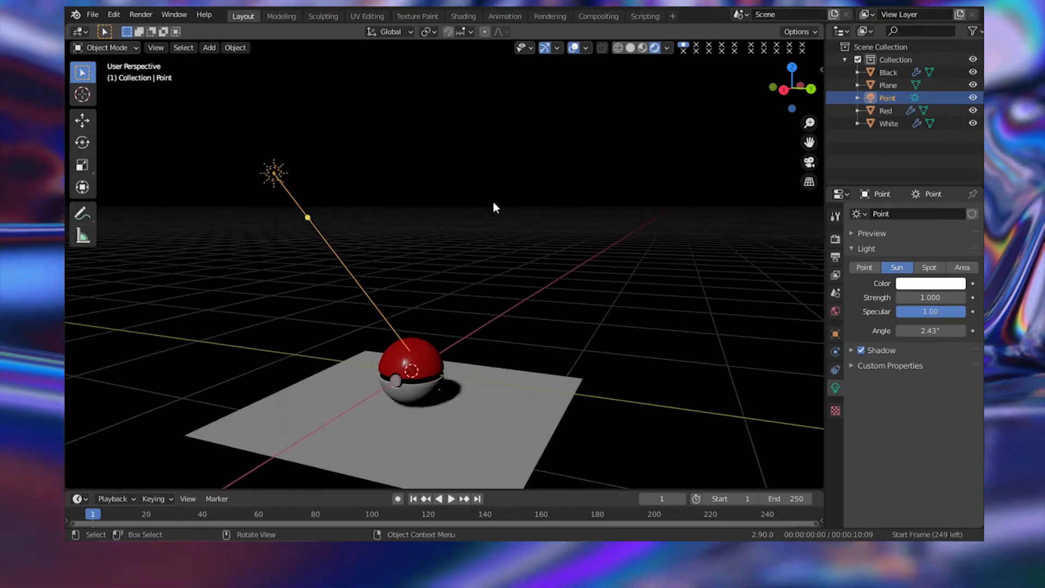
- Convert the light to an Area light and enlarge its square to about 0.55 m
left_click(971, 269)
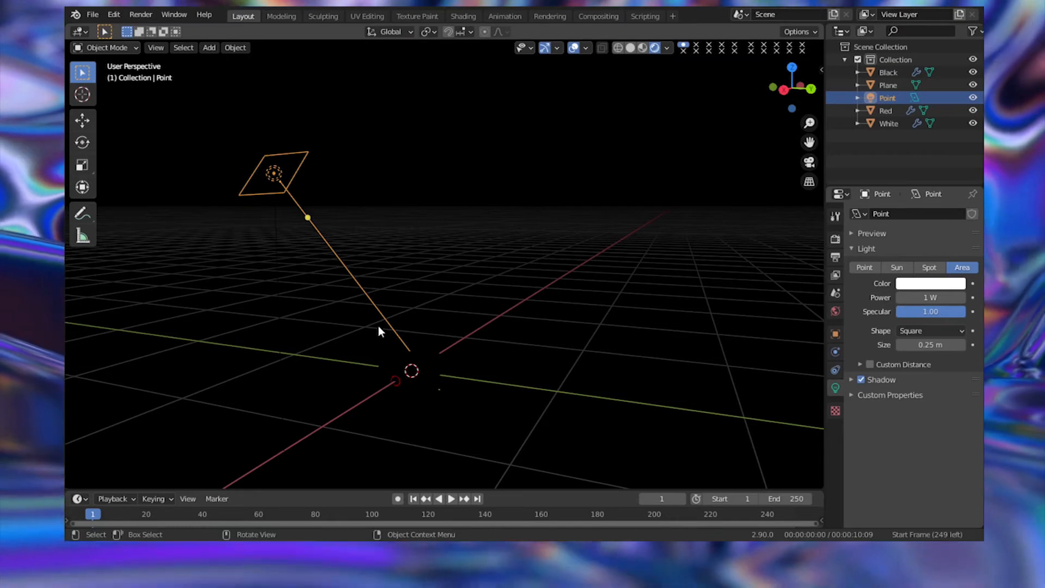
scroll(400, 385, "up", 2)
scroll(403, 379, "down", 3)
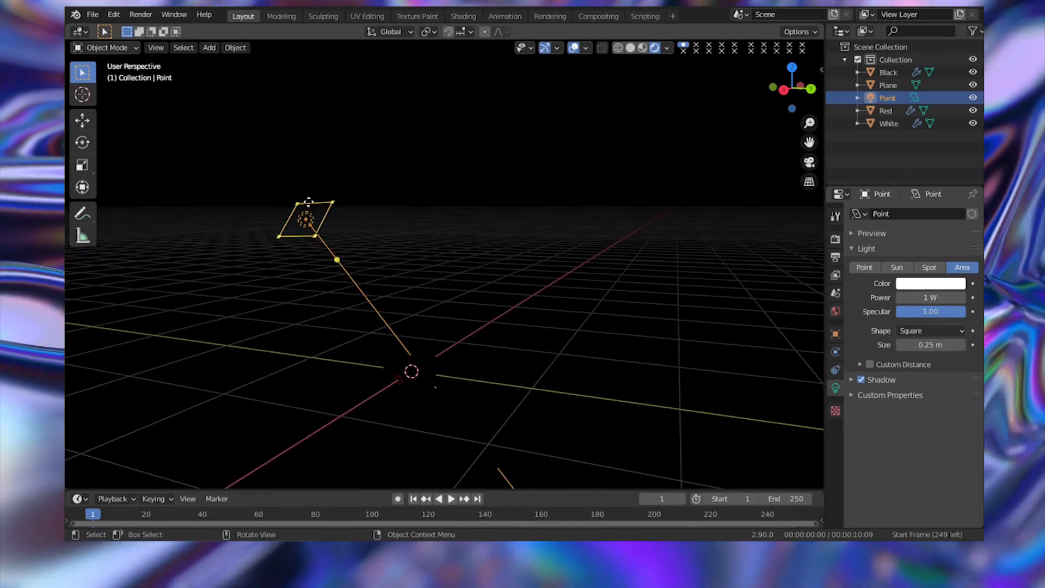
left_click_drag(316, 237, 343, 285)
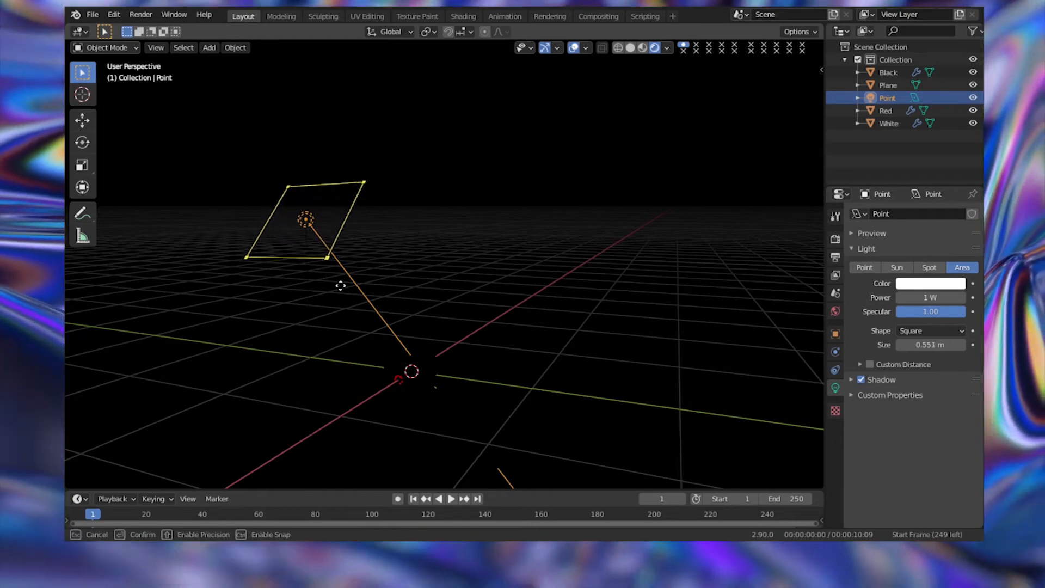
- Set the area light's power to 50 W
left_click(927, 298)
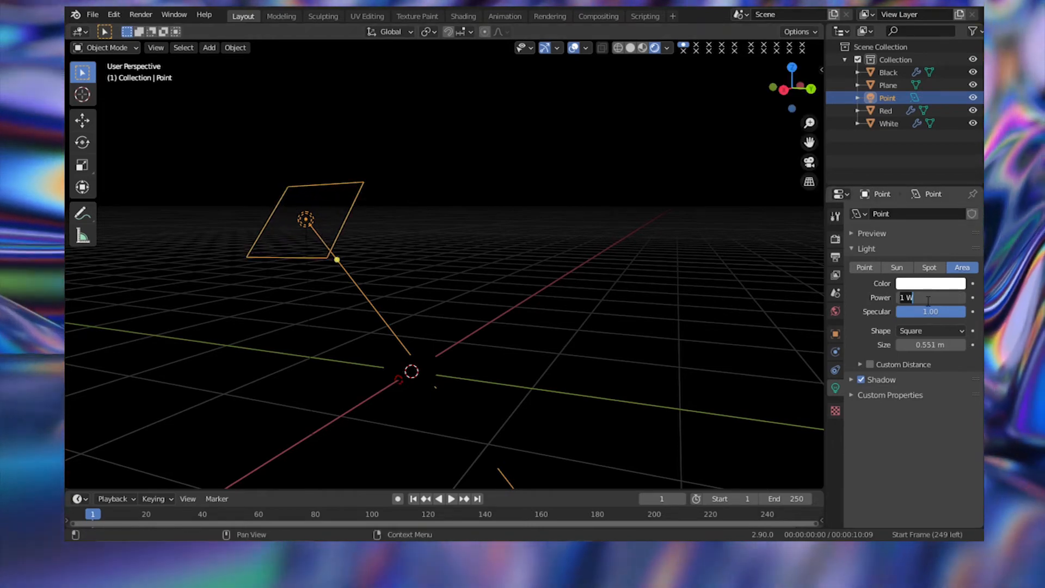
key("BackSpace")
key("BackSpace")
key("BackSpace")
type("50")
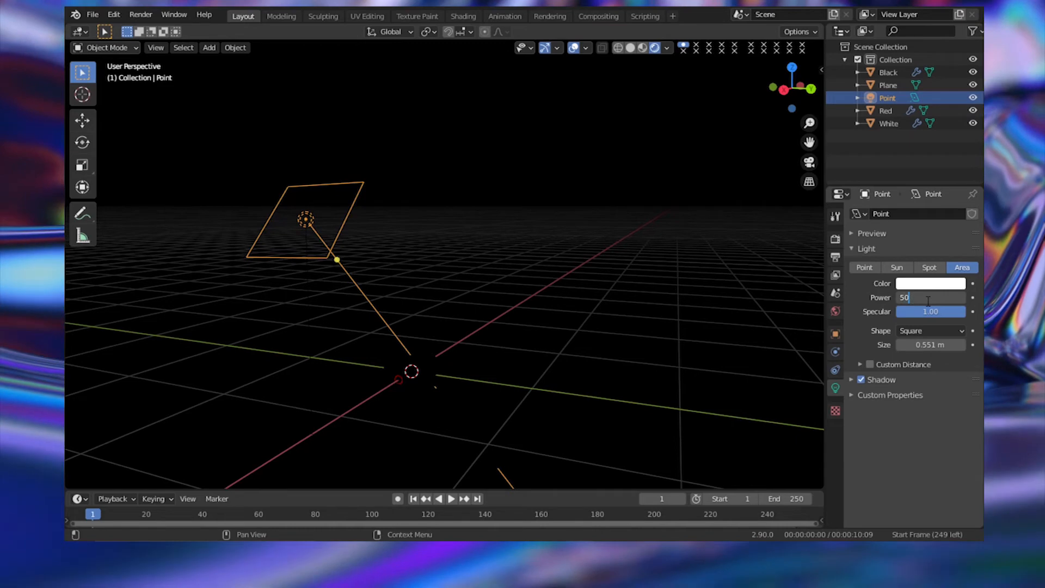
key("Return")
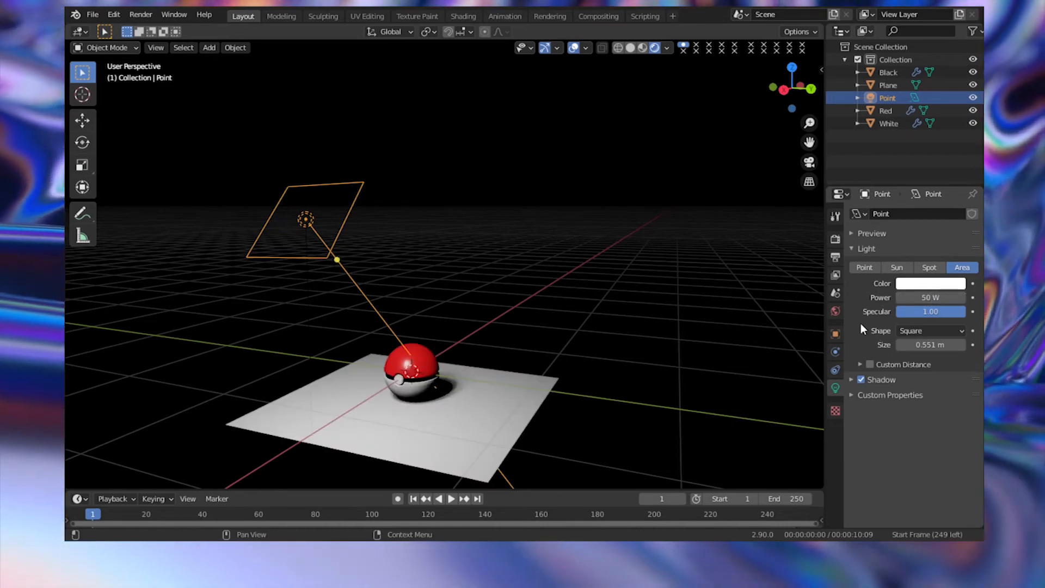
- Try a widened Rectangle shape on the area light and change its shape to Disk
left_click(919, 331)
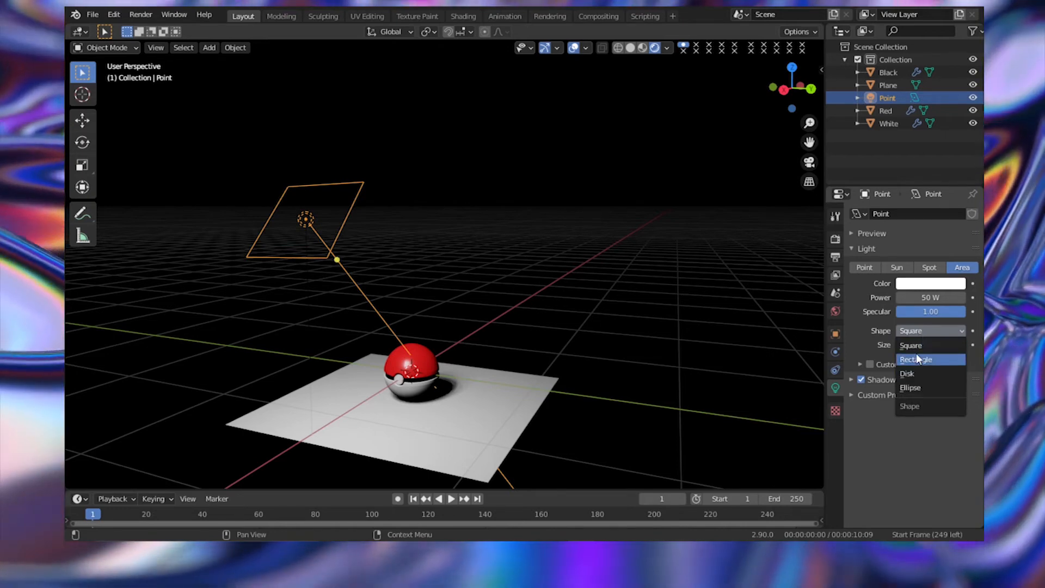
left_click(916, 359)
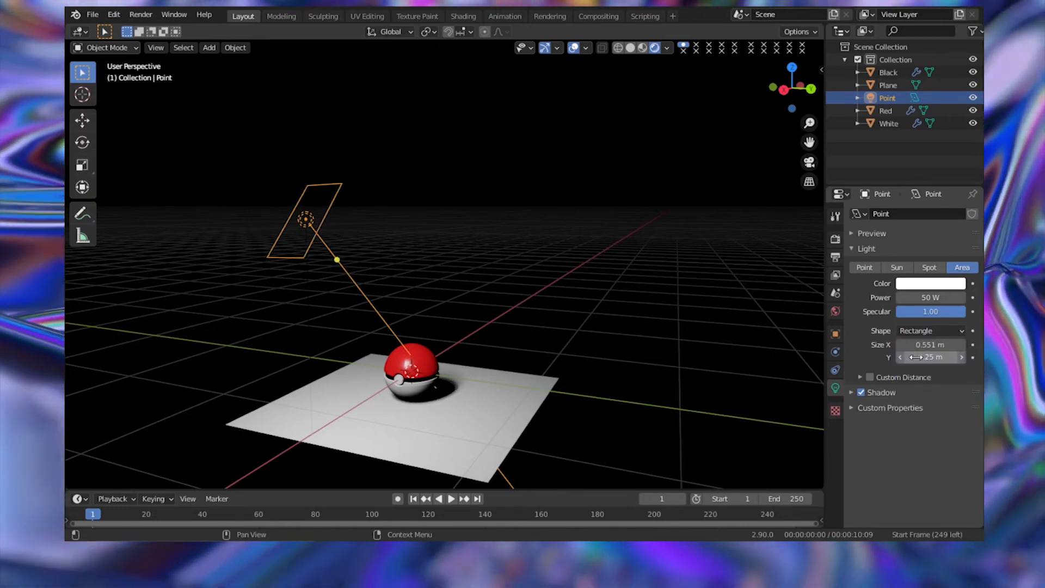
left_click_drag(338, 187, 385, 192)
left_click(929, 330)
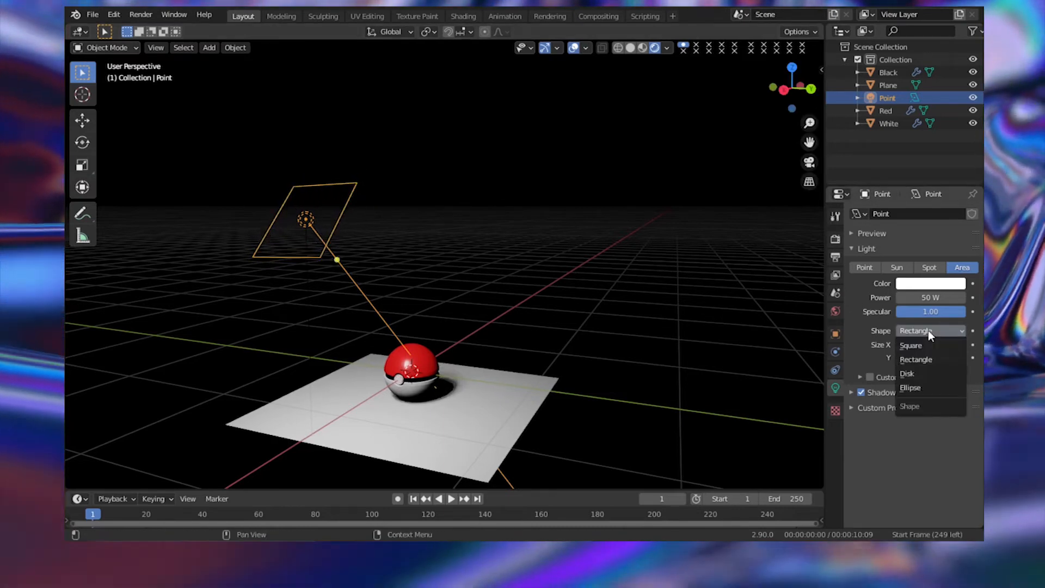
left_click(928, 375)
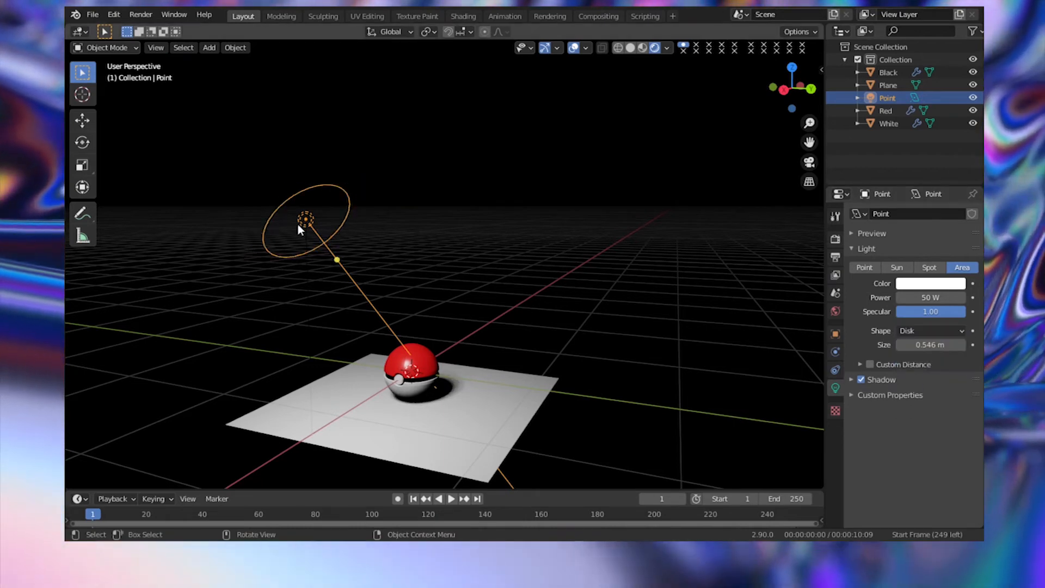
- Try an enlarged Ellipse shape on the area light and return it to a Square of about 0.62 m
left_click(920, 330)
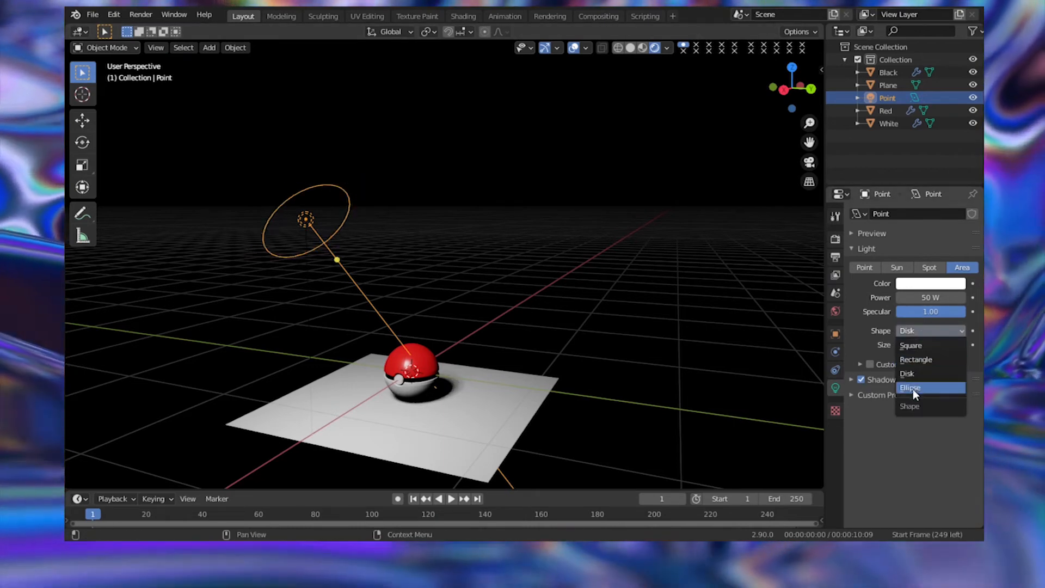
left_click(910, 389)
left_click_drag(317, 245, 361, 229)
left_click(931, 331)
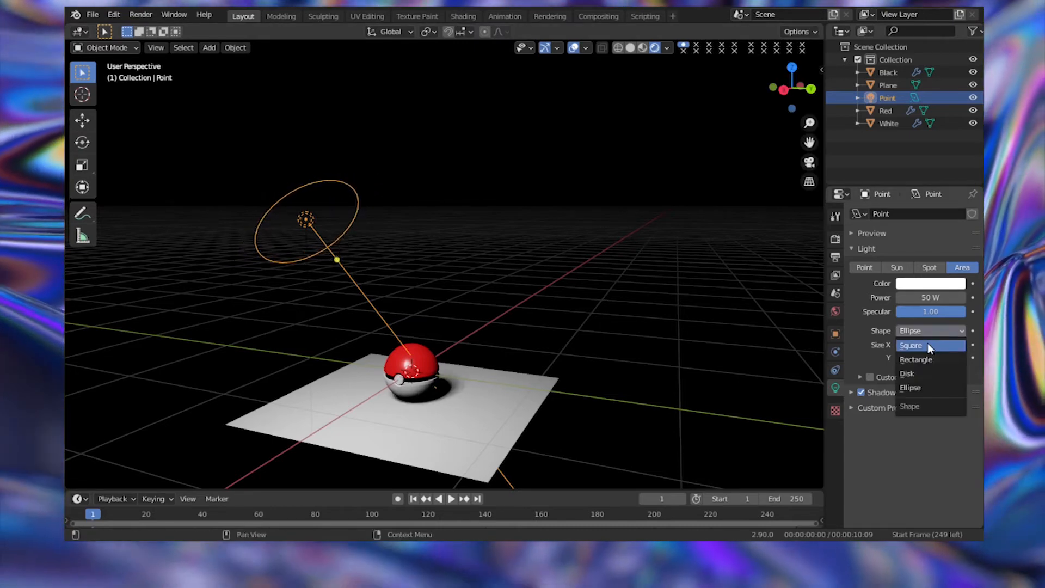
left_click(927, 343)
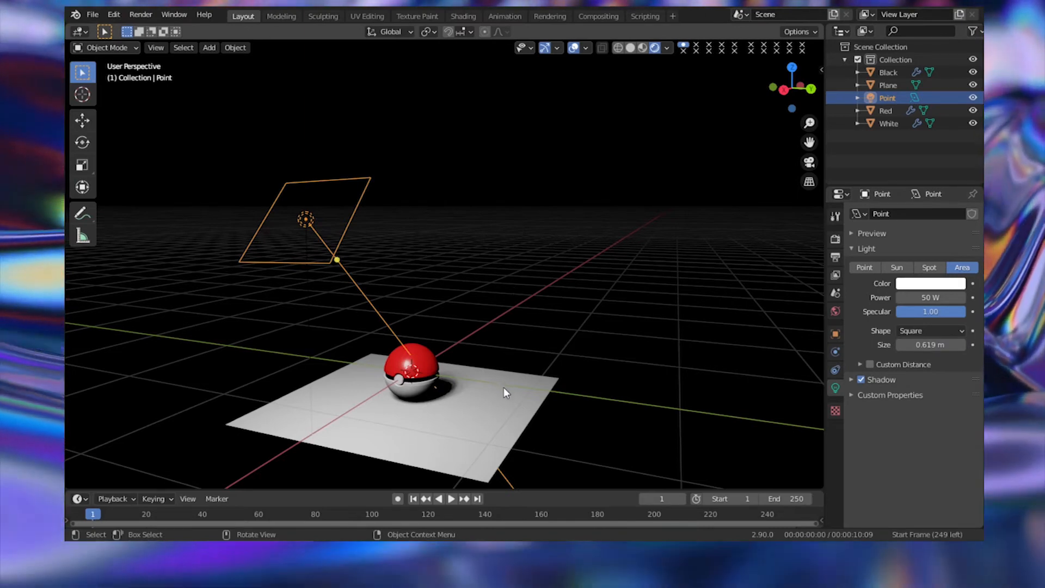
- Scale up the ground plane so it extends far around the ball
left_click(504, 387)
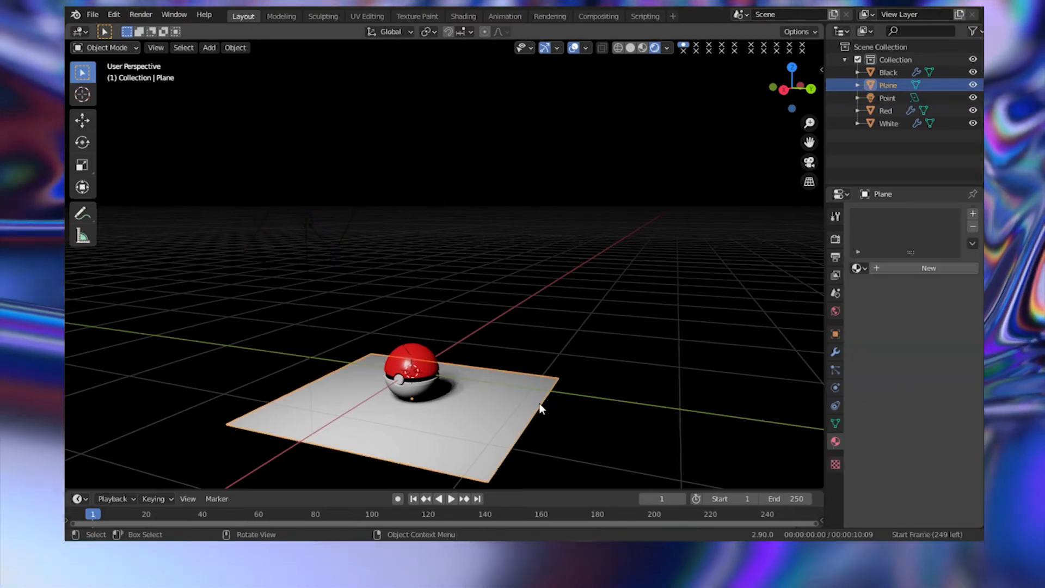
key("s")
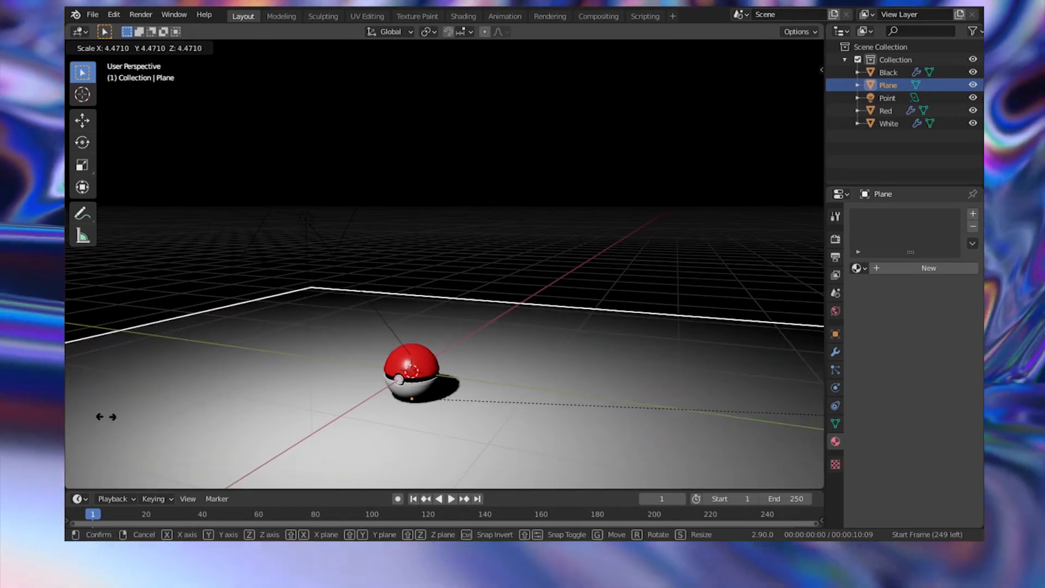
left_click(256, 405)
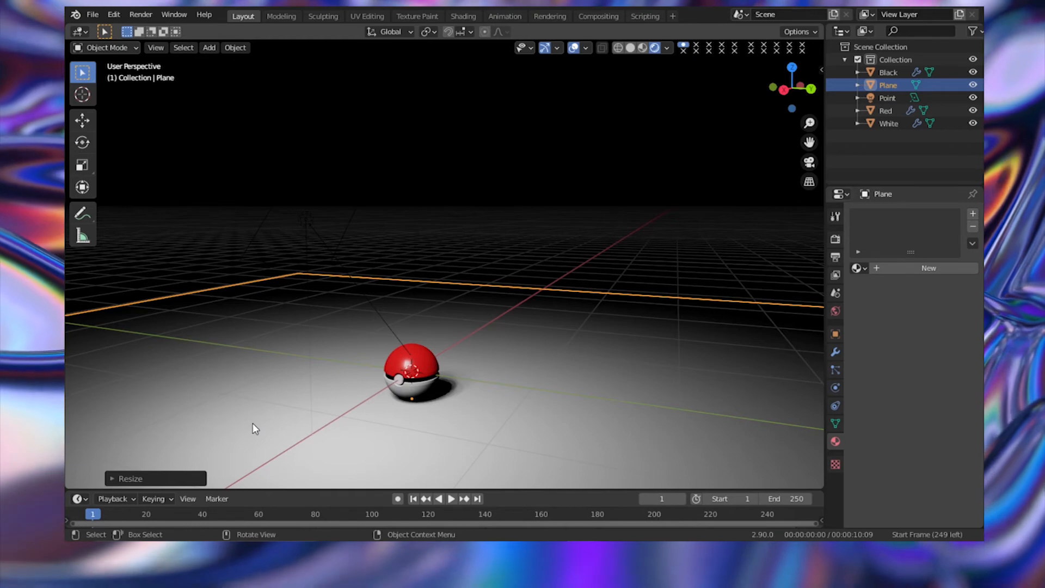
- Move the ground plane about 5 m in the negative direction along the global X axis
key("g")
key("x")
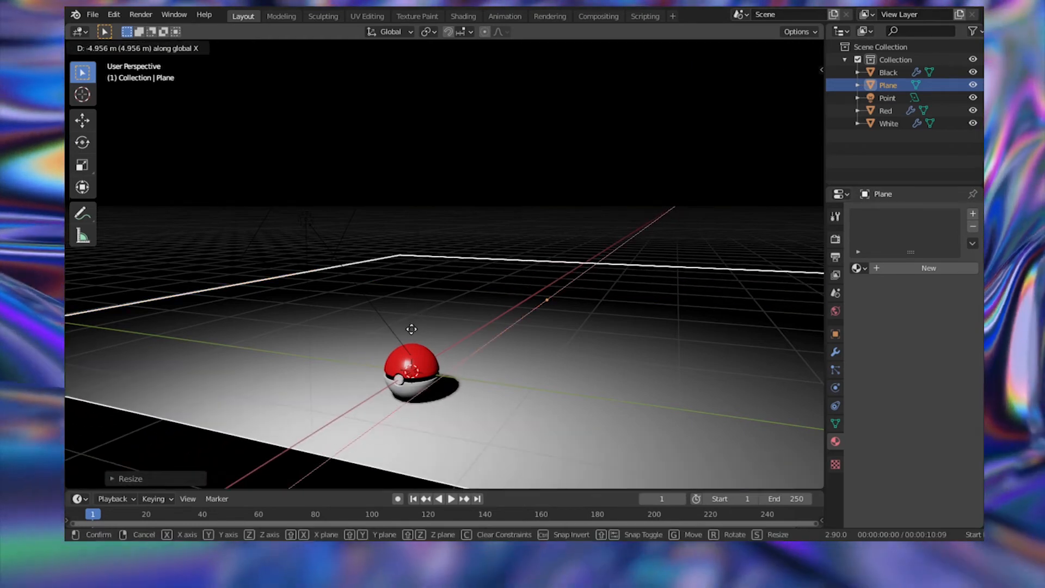
left_click(409, 336)
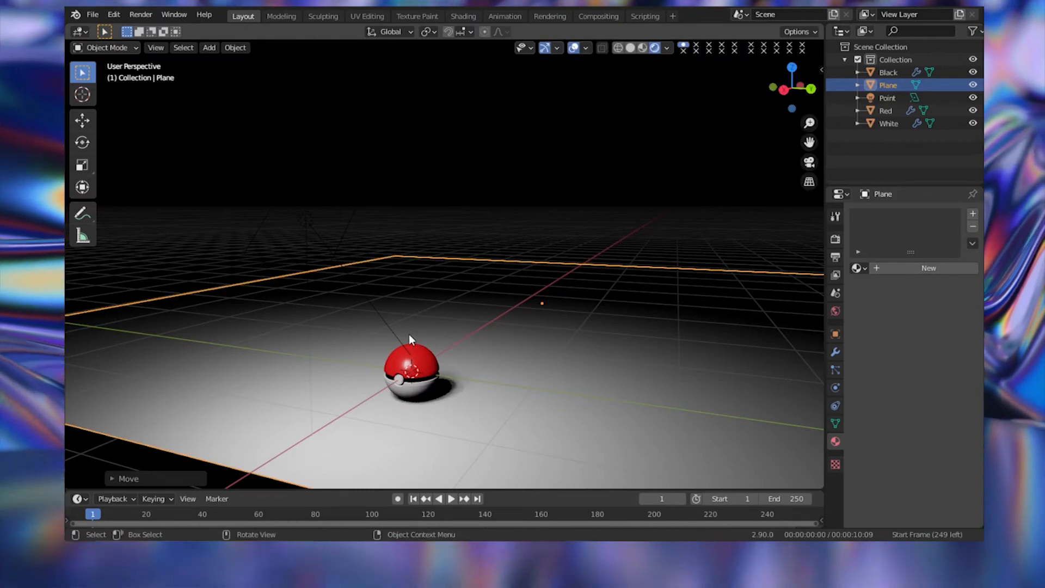
- Aim the area light straight at the Poké Ball from the top orthographic view
left_click(335, 241)
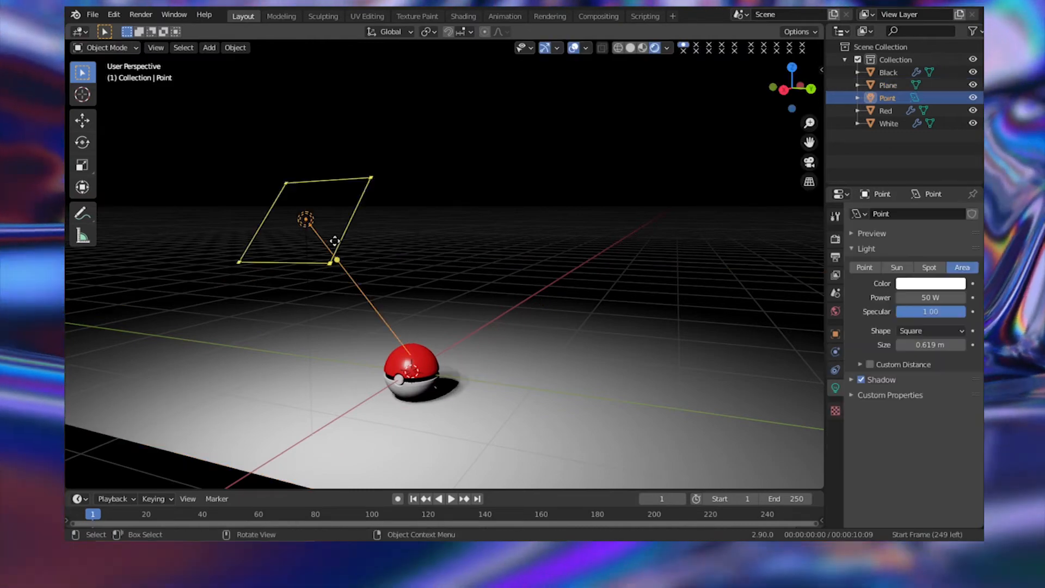
key("KP_7")
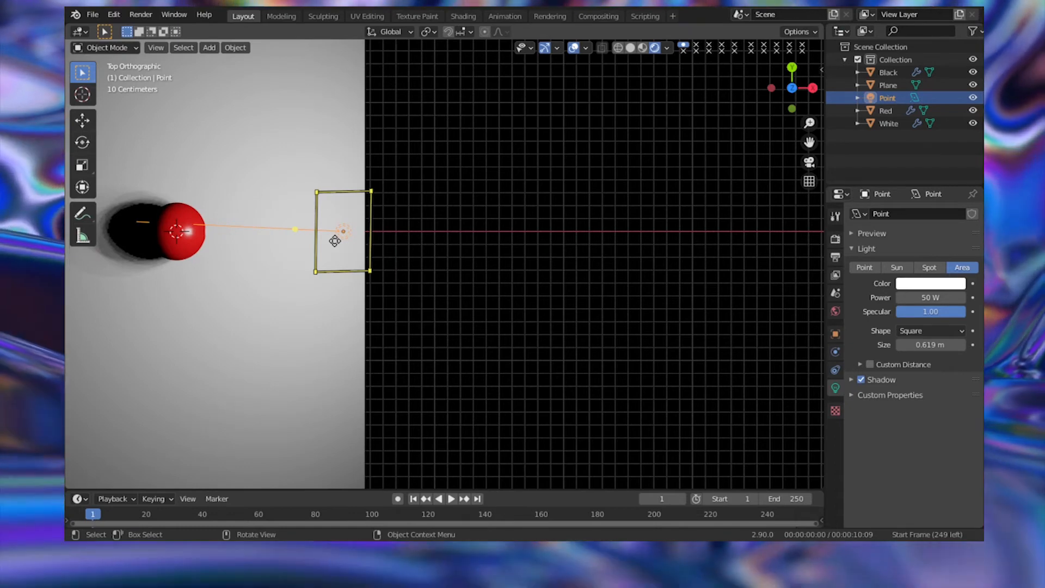
middle_click_drag(283, 264, 519, 369, "shift")
left_click_drag(555, 317, 446, 318)
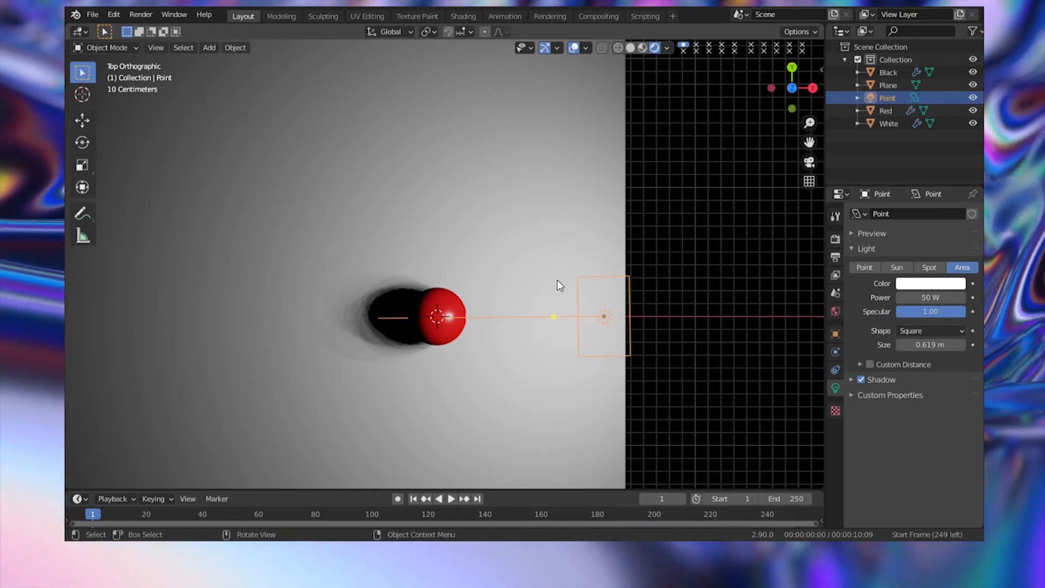
- Duplicate the area light about 1 m along positive Y and aim the copy at the Poké Ball
key("shift+d")
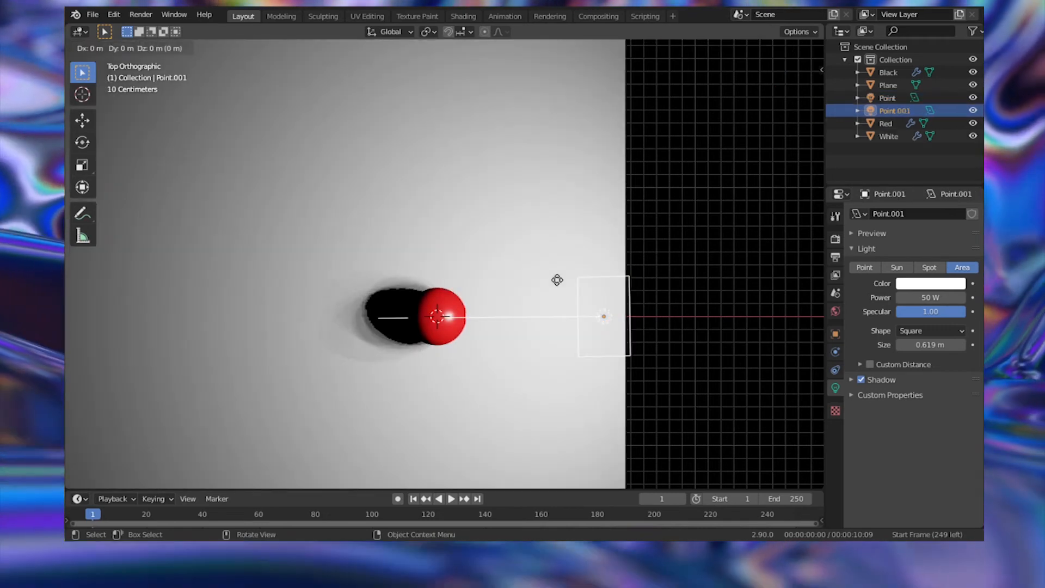
key("y")
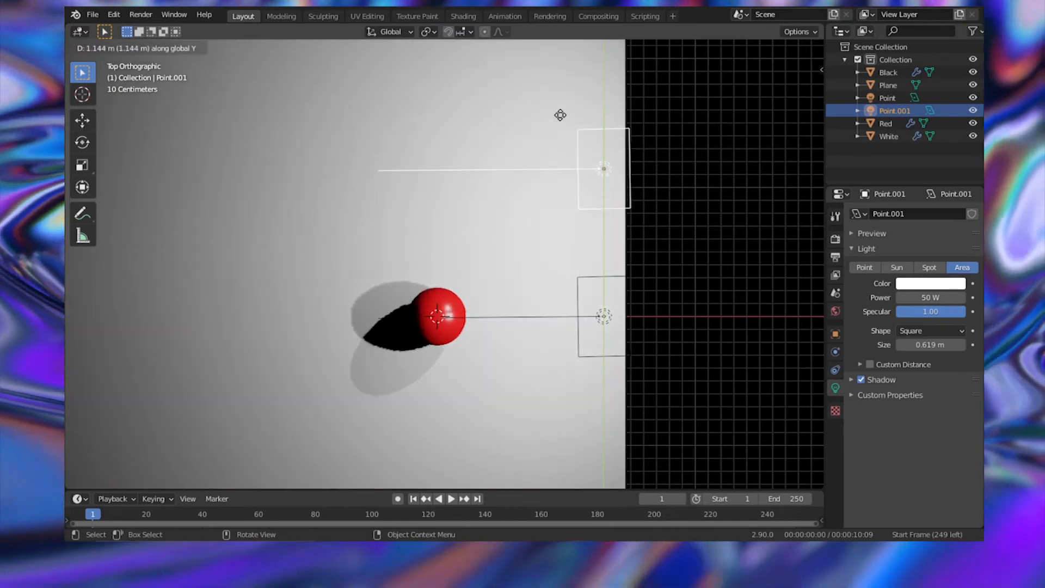
left_click(553, 152)
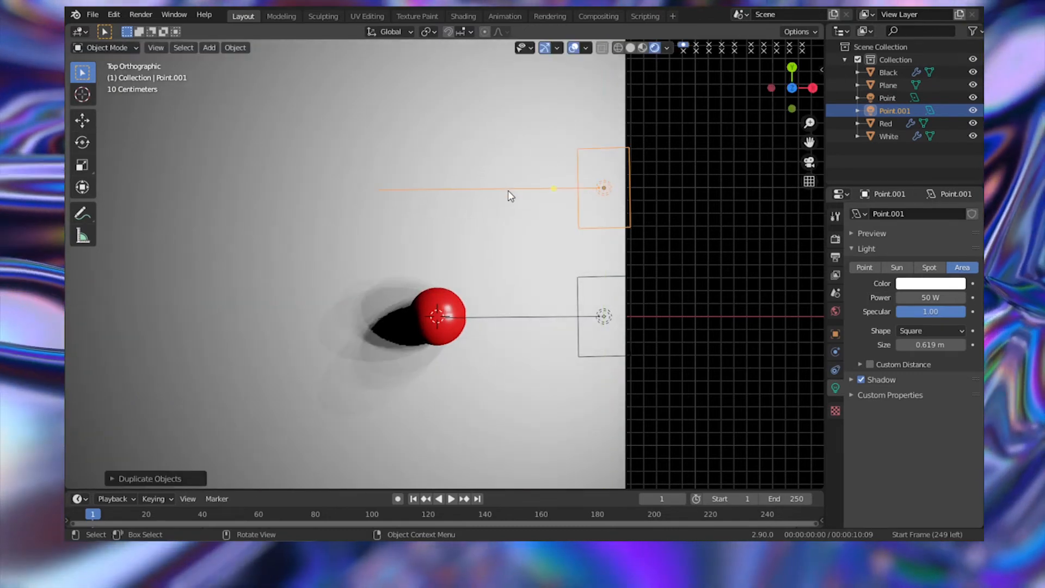
left_click_drag(556, 183, 441, 318)
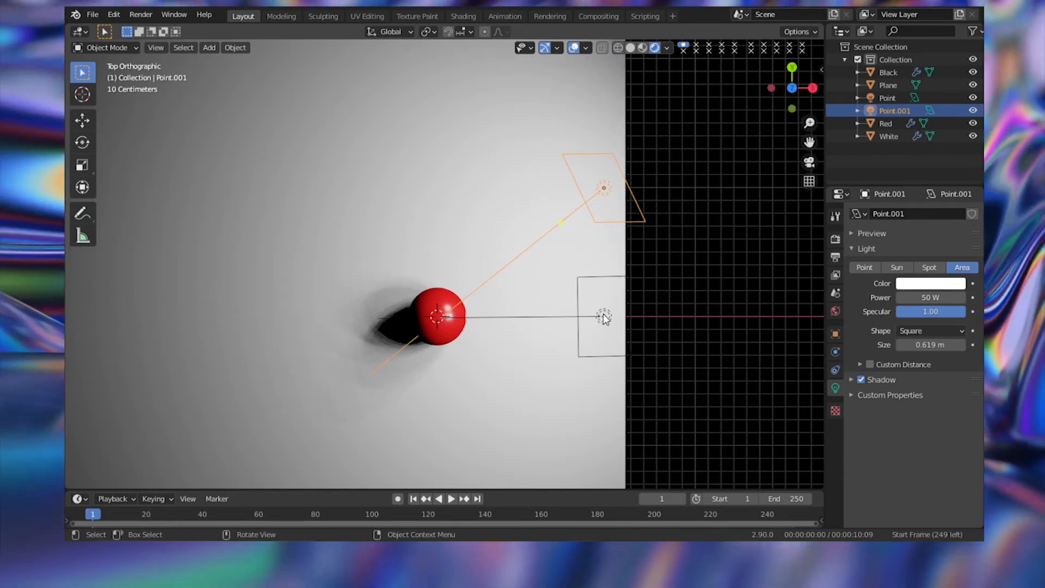
- Duplicate the middle area light along negative Y and aim the copy at the Poké Ball
left_click(603, 314)
key("shift+d")
key("y")
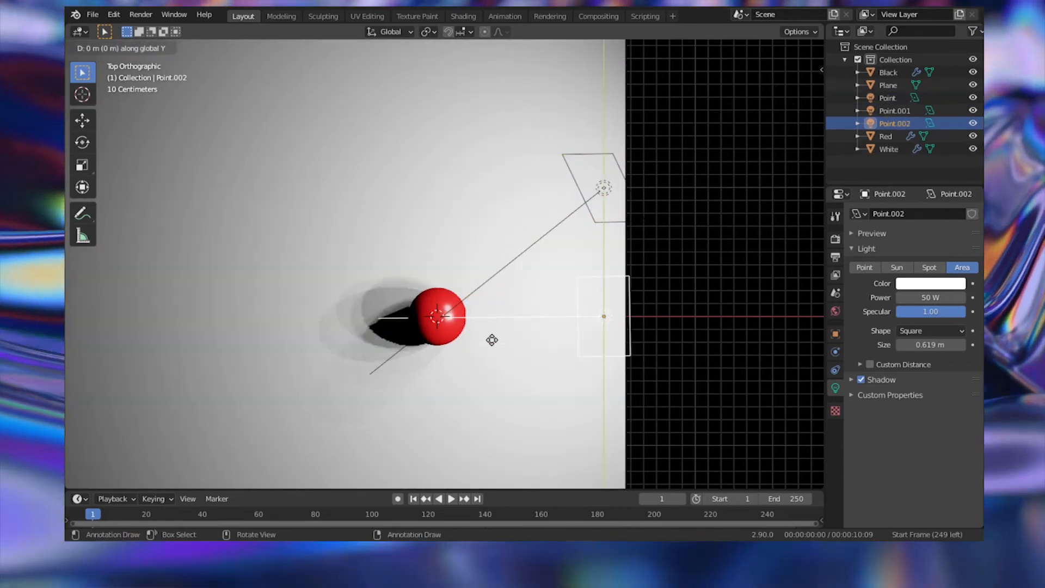
left_click(494, 461)
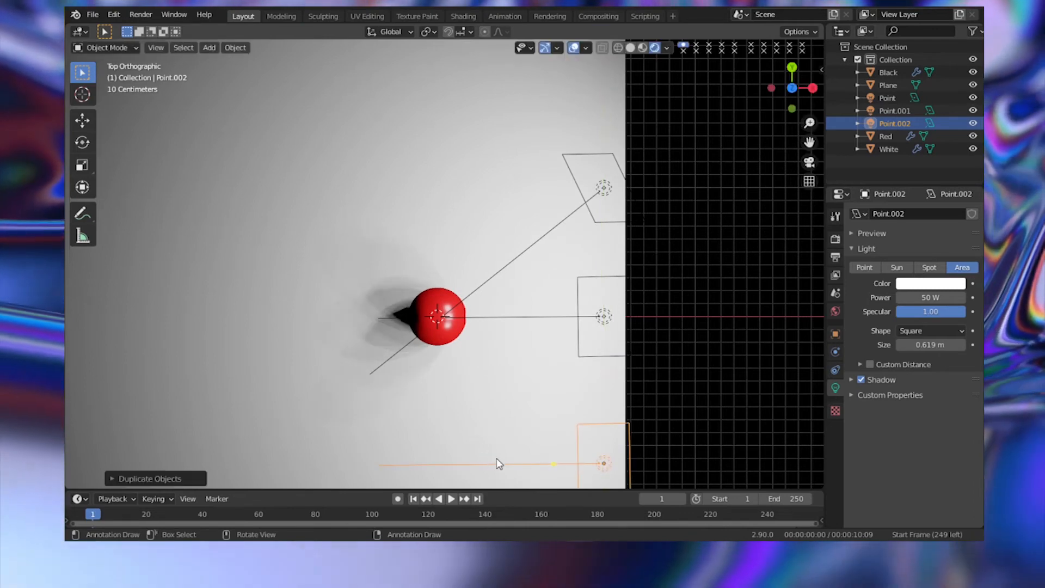
left_click_drag(552, 466, 439, 321)
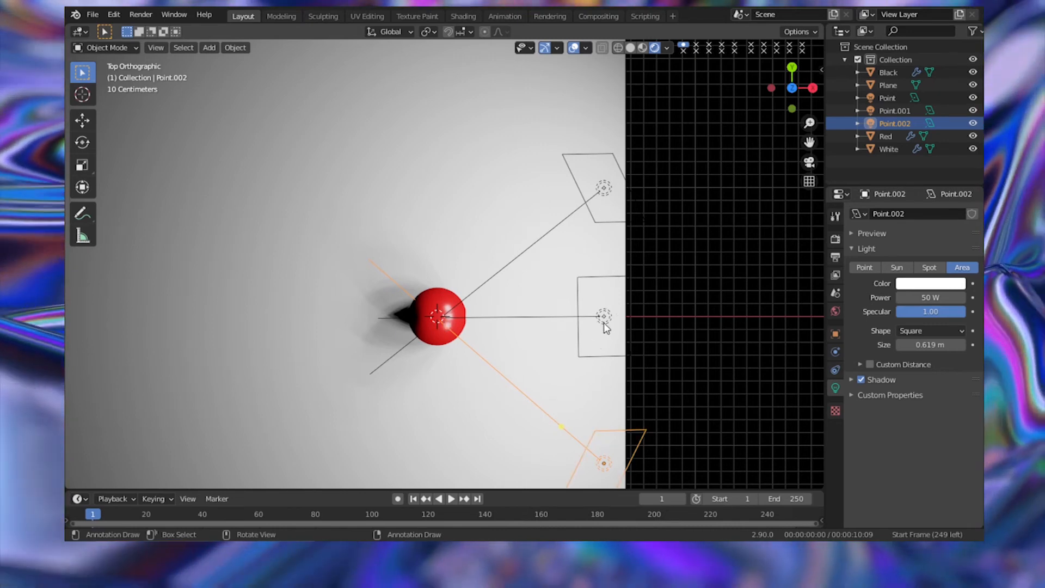
- Set the middle area light's power to 75 W
left_click(605, 326)
left_click(930, 297)
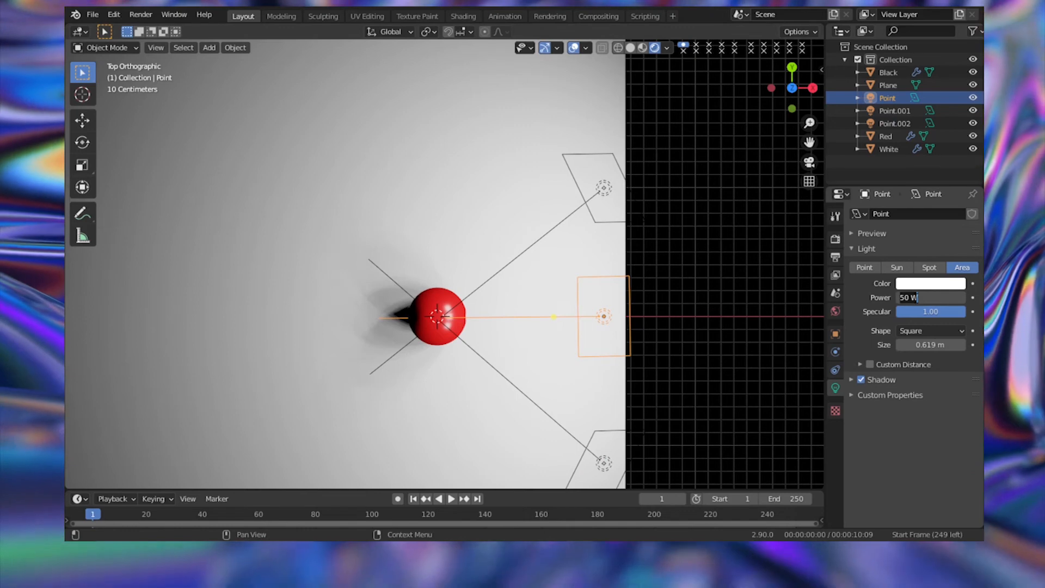
type("75")
key("Return")
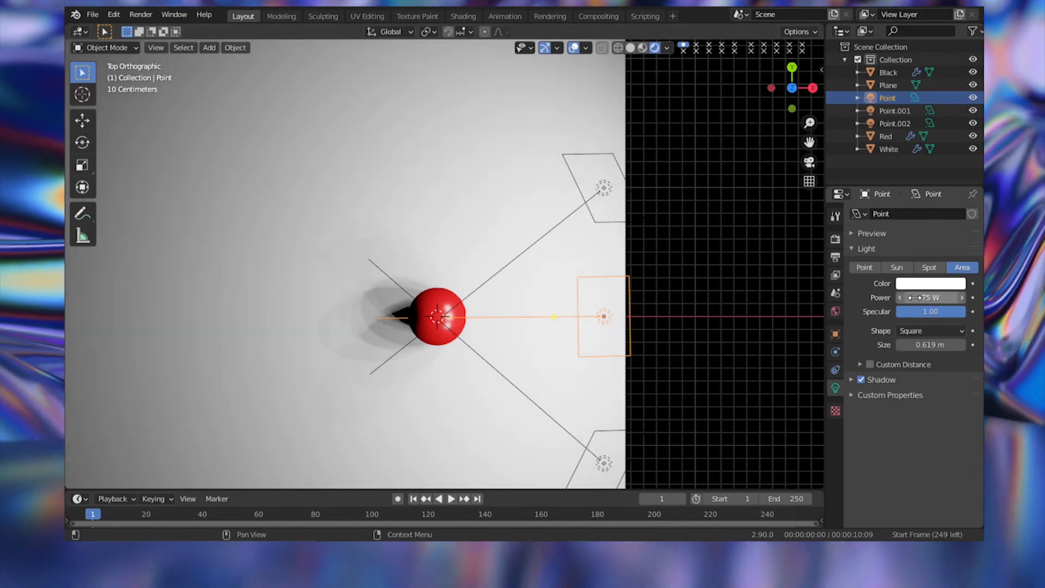
- Set the power of the area light on the negative Y side to 25 W
left_click(599, 188)
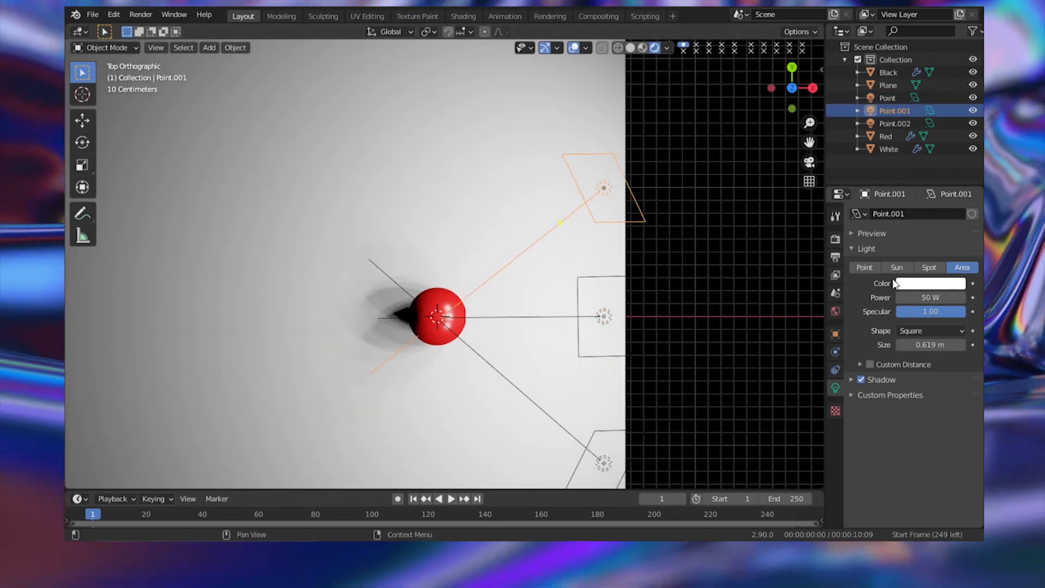
left_click(601, 466)
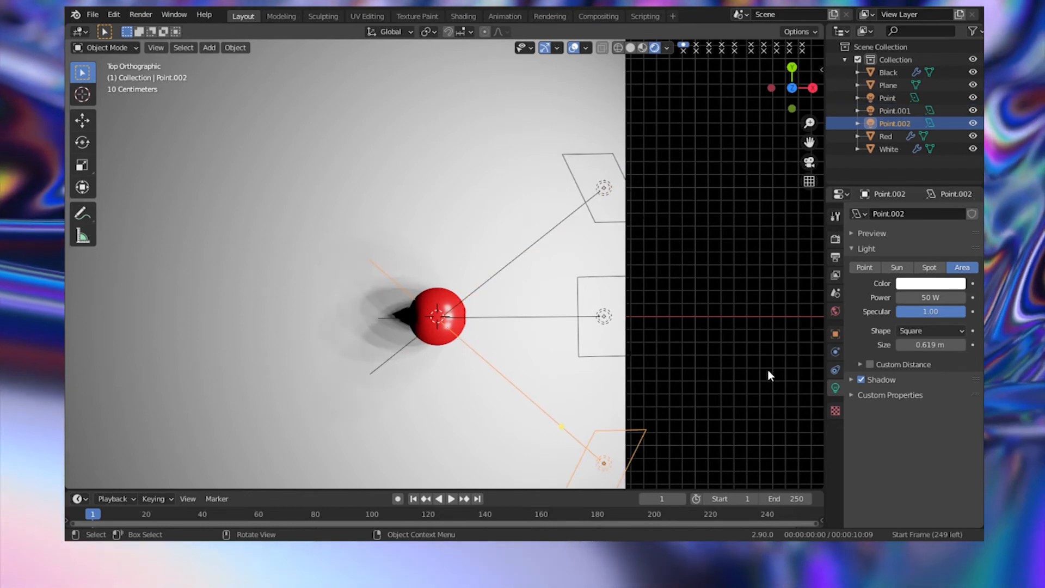
left_click(927, 297)
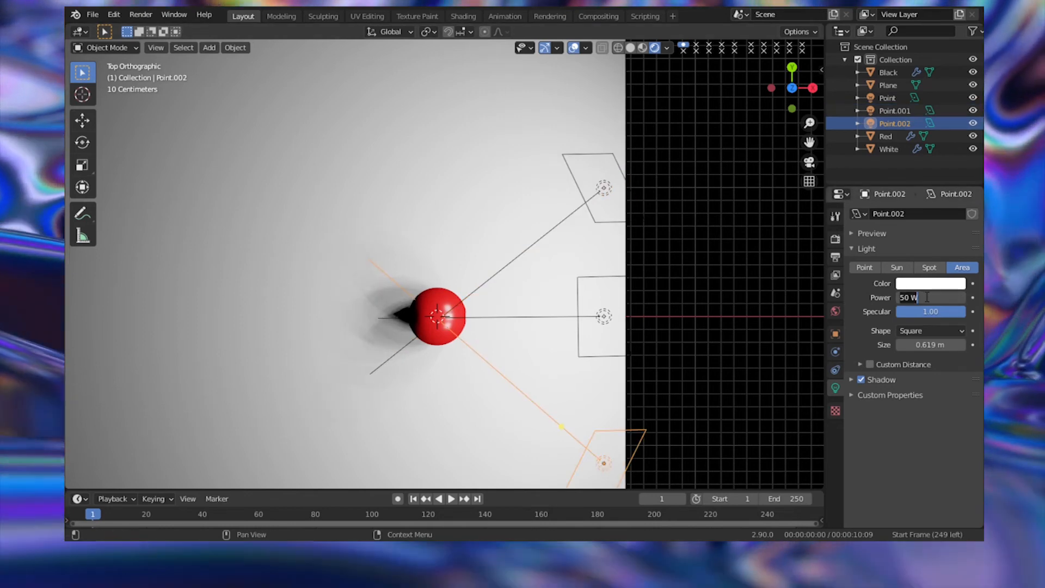
key("Return")
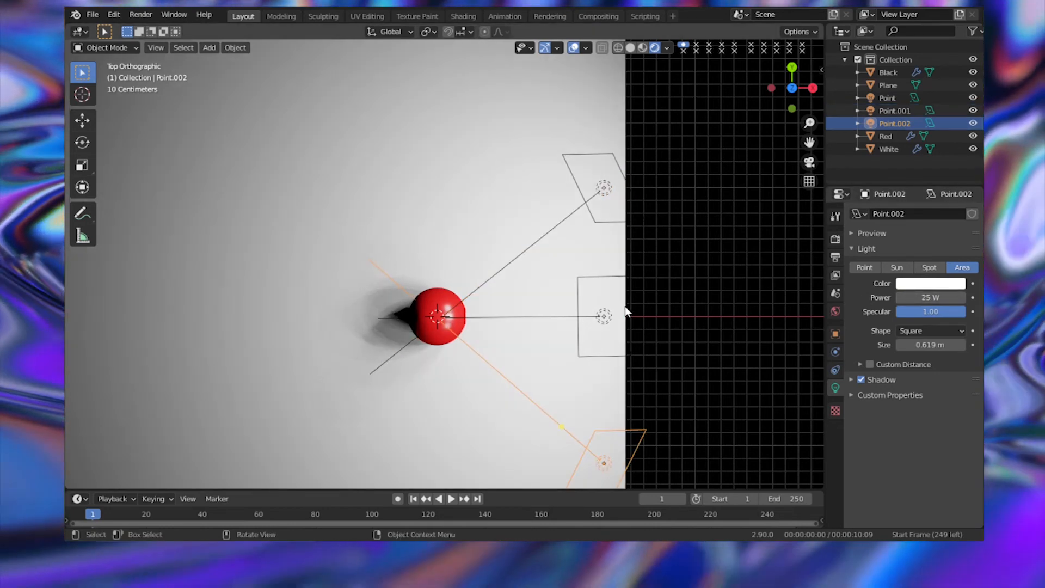
- Examine the highlights and shadows of the three area lights on the Poké Ball from several angles
middle_click_drag(521, 373, 577, 283)
scroll(550, 187, "down", 4)
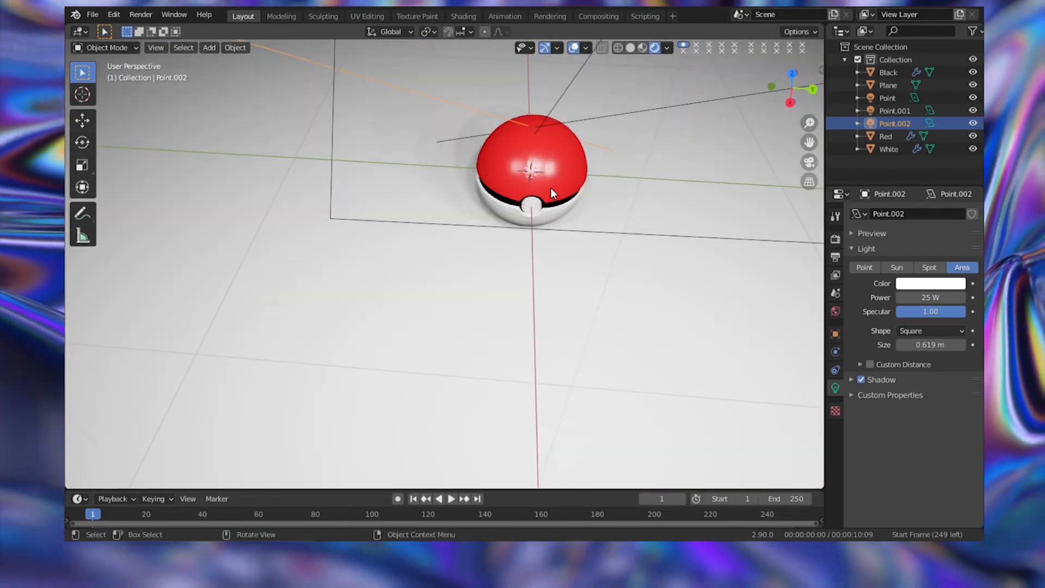
left_click(550, 188)
middle_click_drag(545, 162, 604, 143)
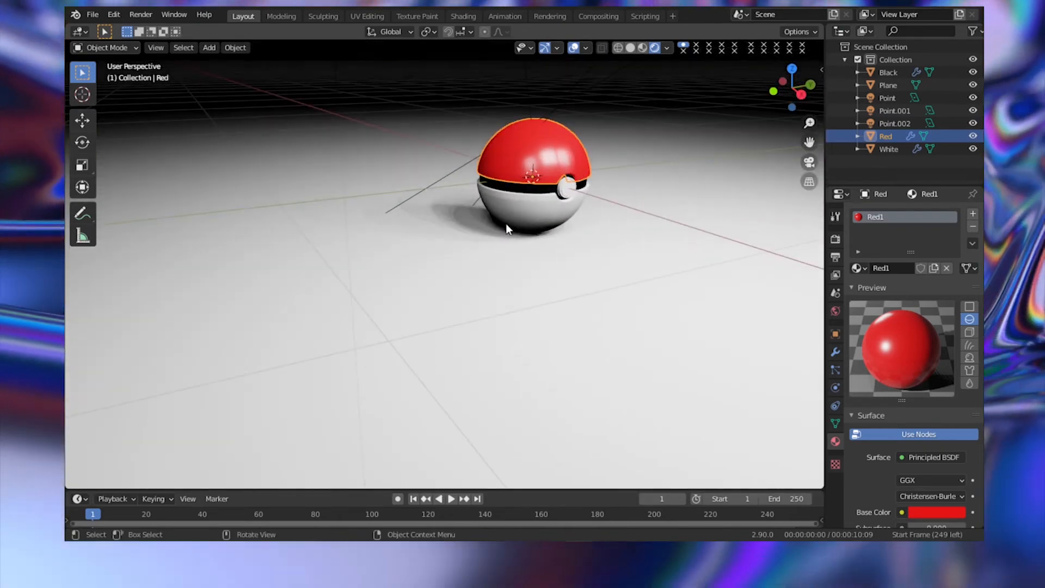
middle_click_drag(505, 197, 460, 197)
middle_click_drag(596, 191, 472, 173)
middle_click_drag(478, 187, 515, 249, "shift")
scroll(515, 249, "down", 4)
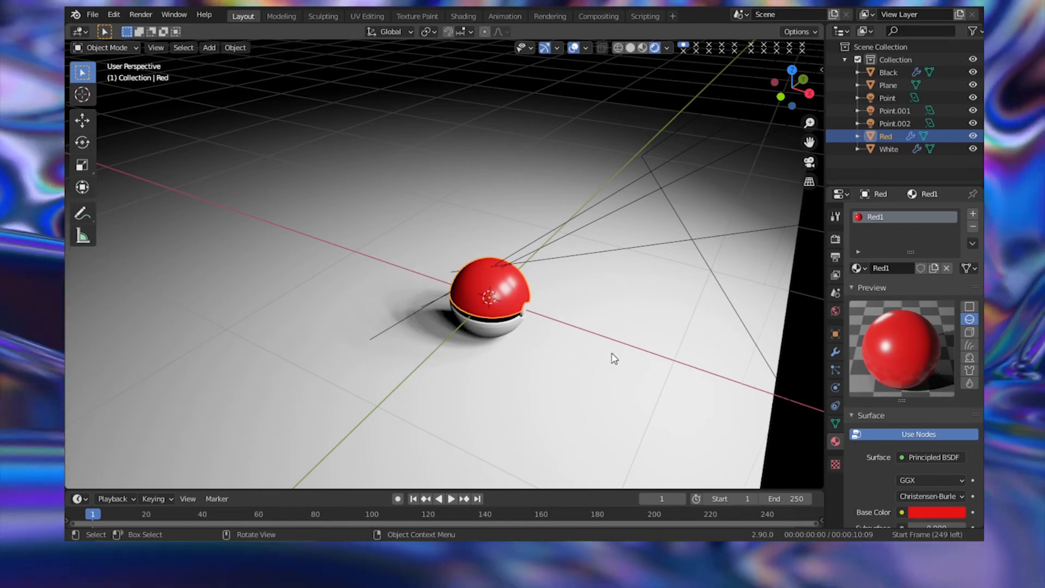
- Set the Color Management look to Medium Contrast in the render settings
left_click(836, 239)
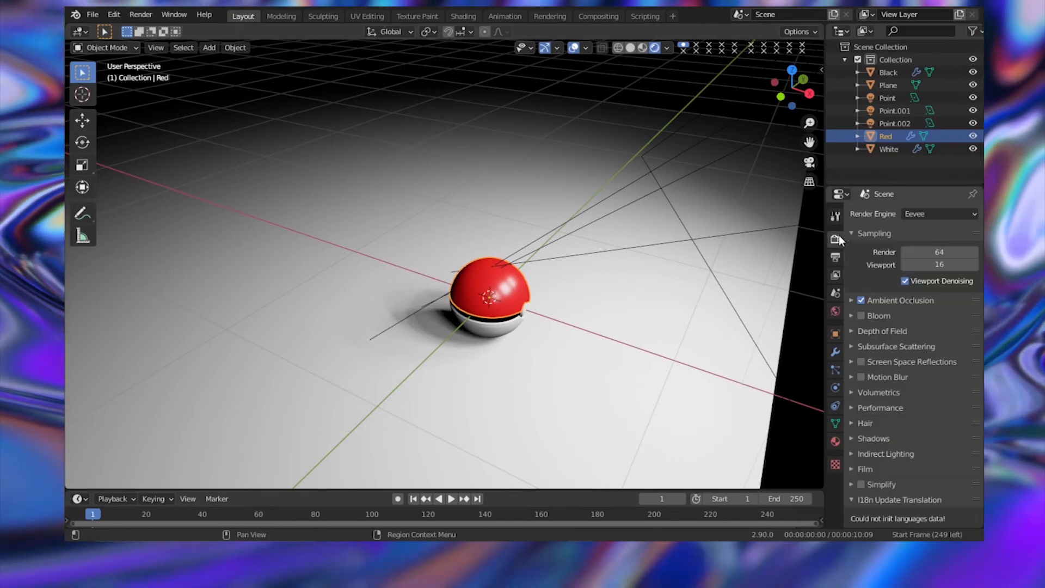
scroll(887, 328, "down", 6)
left_click(875, 520)
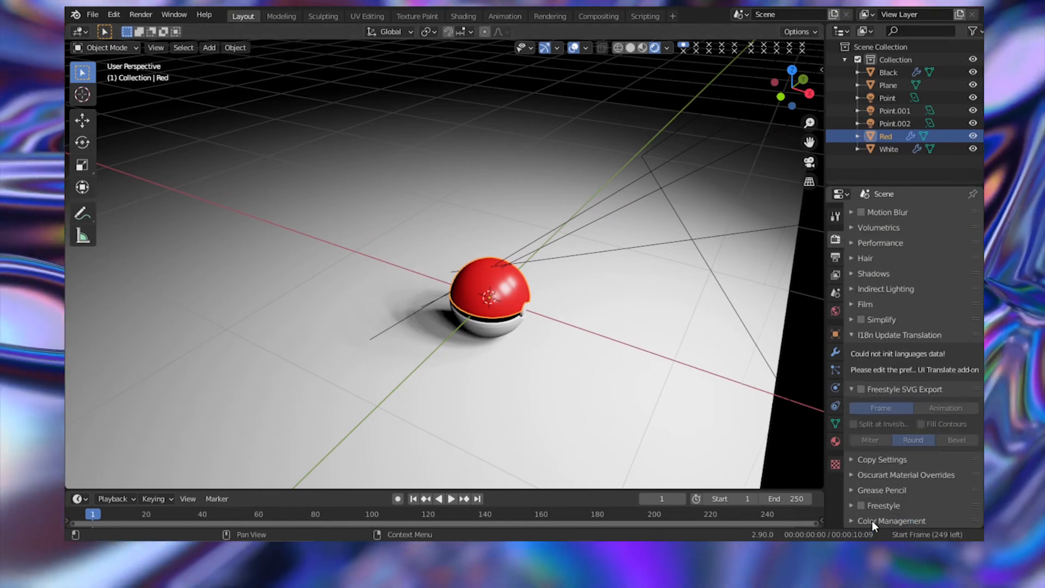
scroll(871, 413, "down", 6)
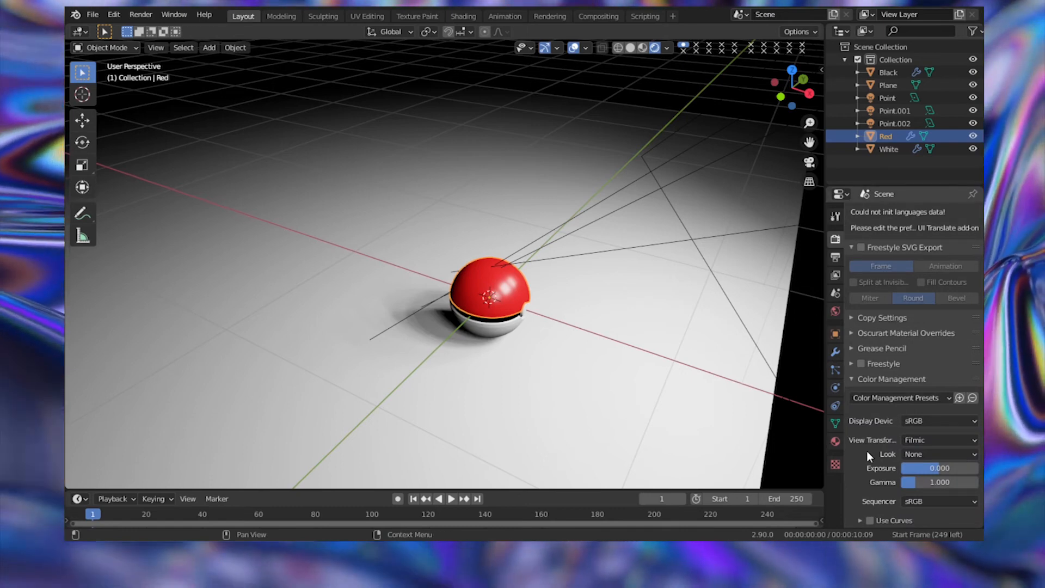
left_click(920, 453)
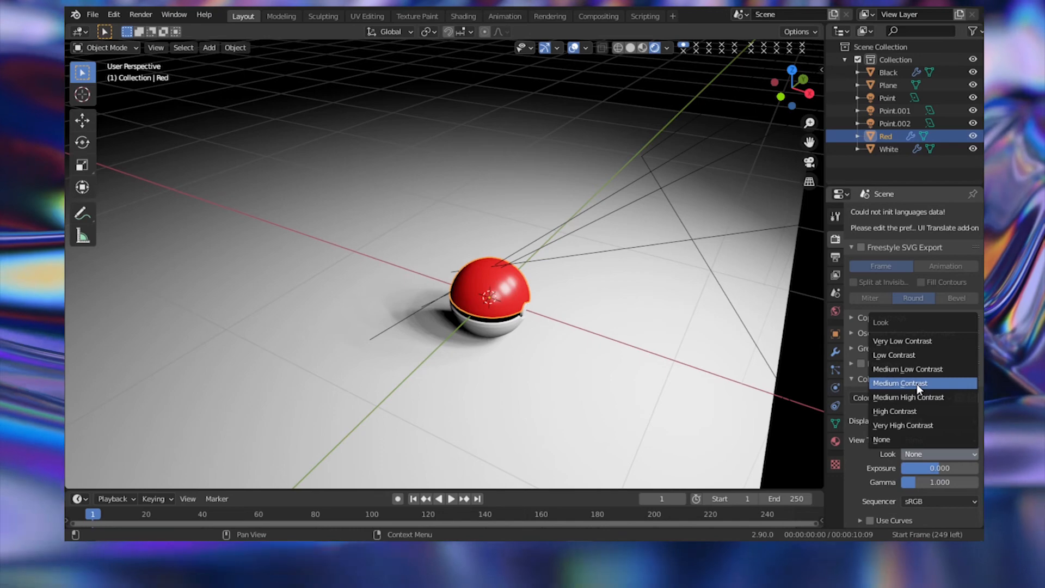
left_click(926, 385)
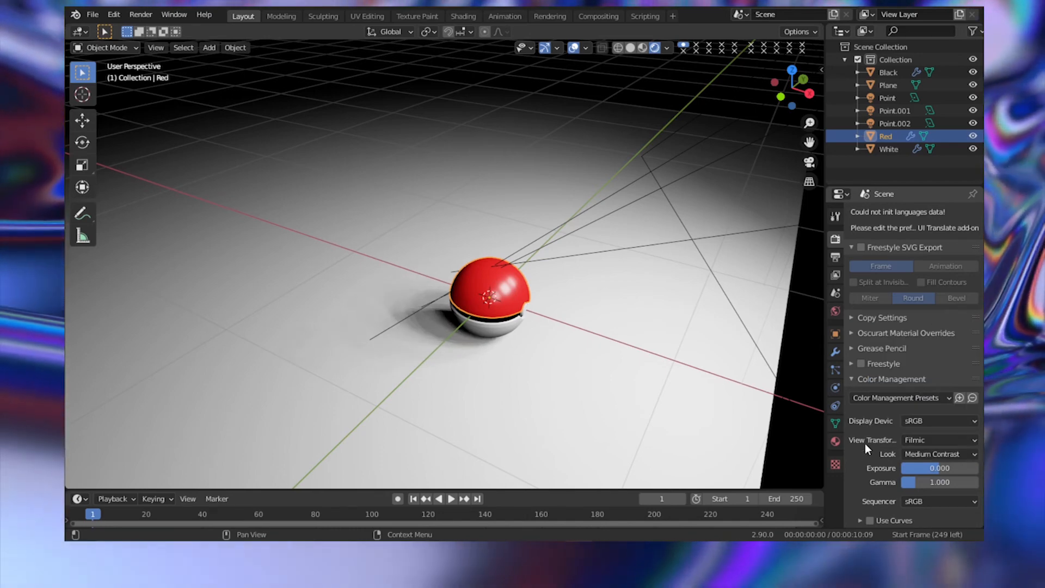
- Switch the view transform to False Color and examine the light intensity on the ball and ground from several angles
left_click(915, 440)
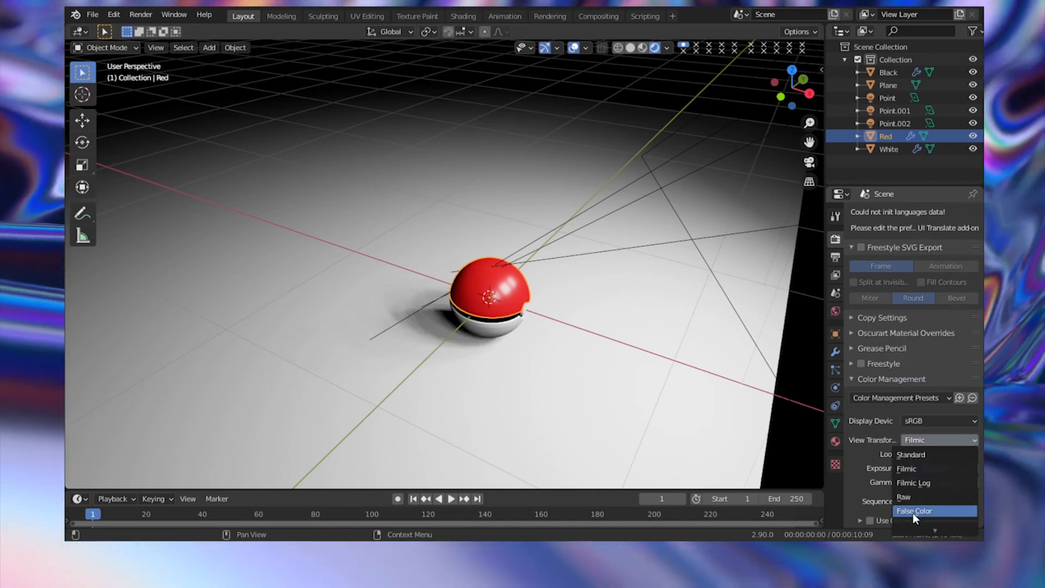
left_click(912, 512)
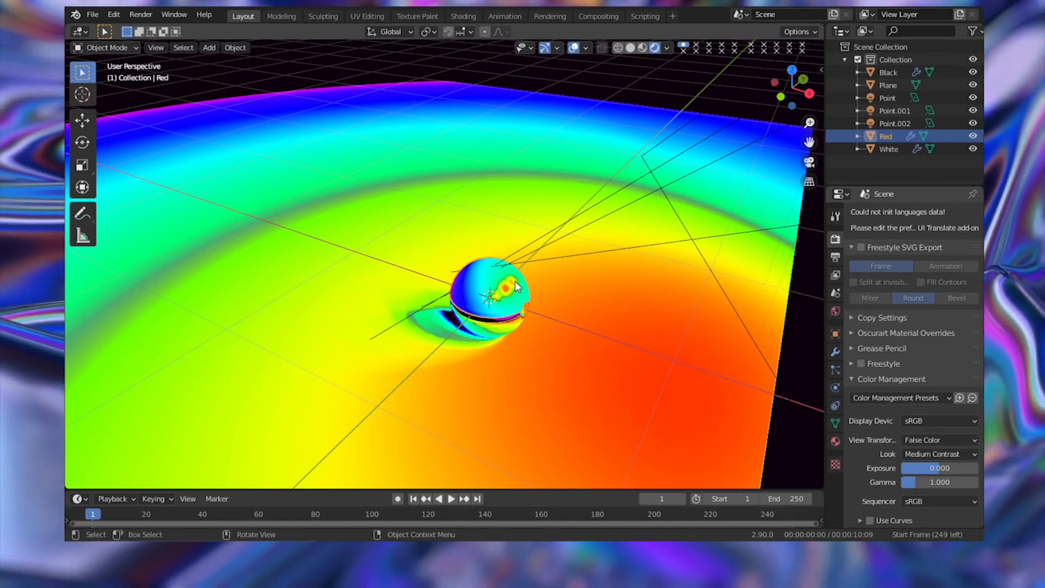
middle_click_drag(516, 287, 472, 273)
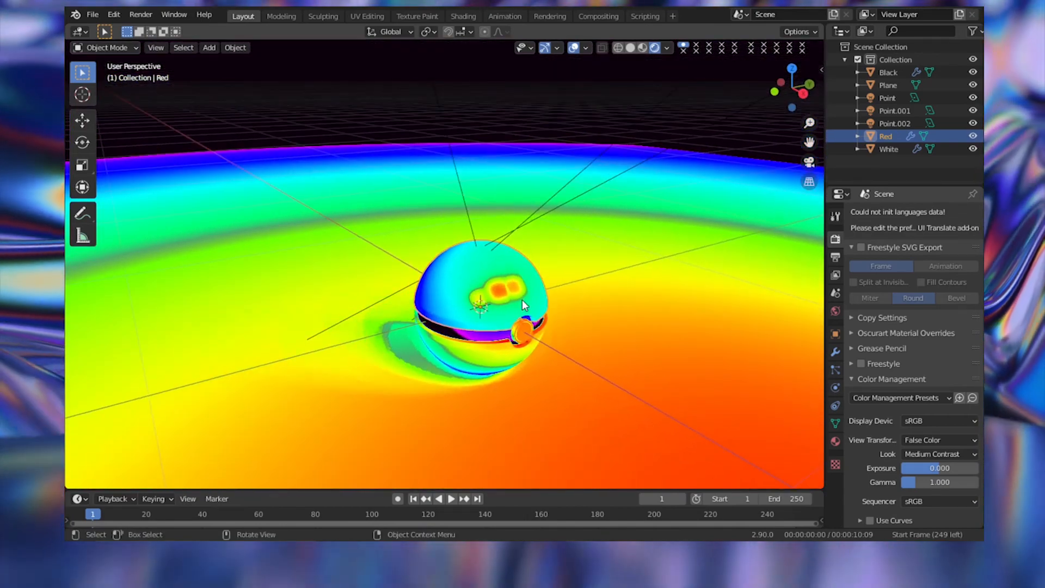
middle_click_drag(502, 259, 444, 278)
scroll(439, 332, "up", 2)
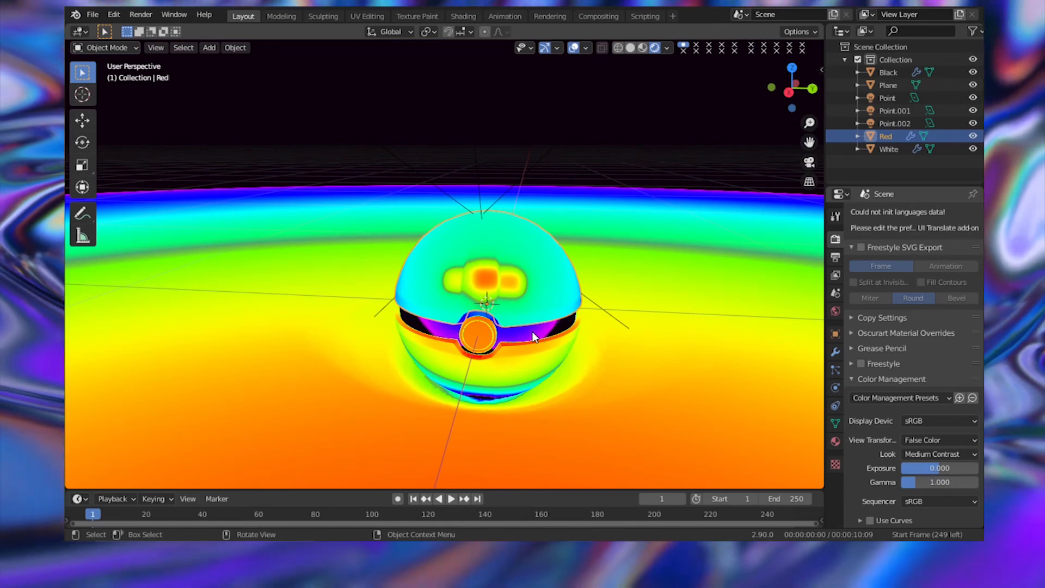
scroll(531, 331, "down", 4)
middle_click_drag(525, 325, 526, 298)
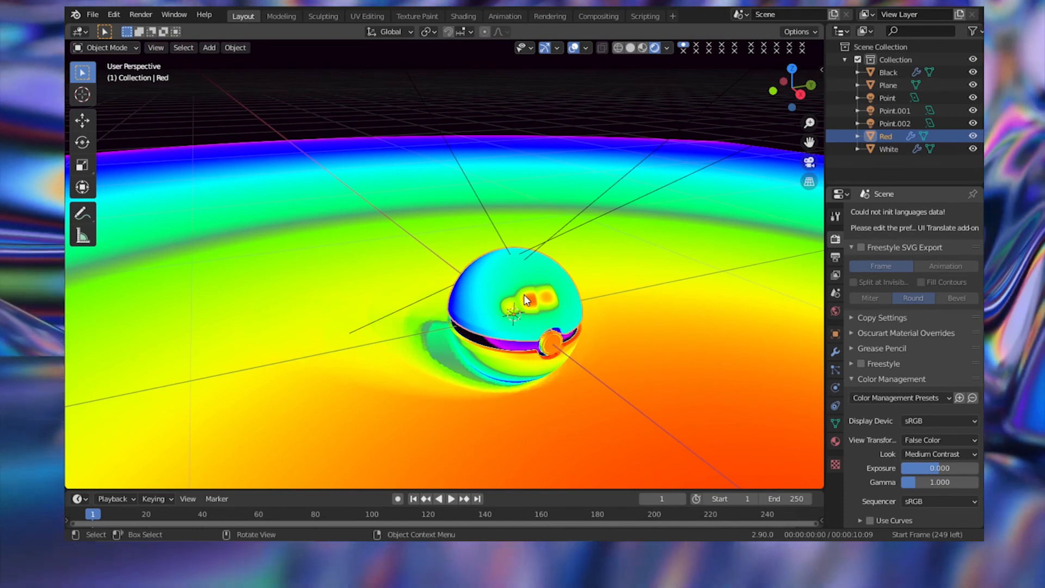
scroll(527, 299, "down", 4)
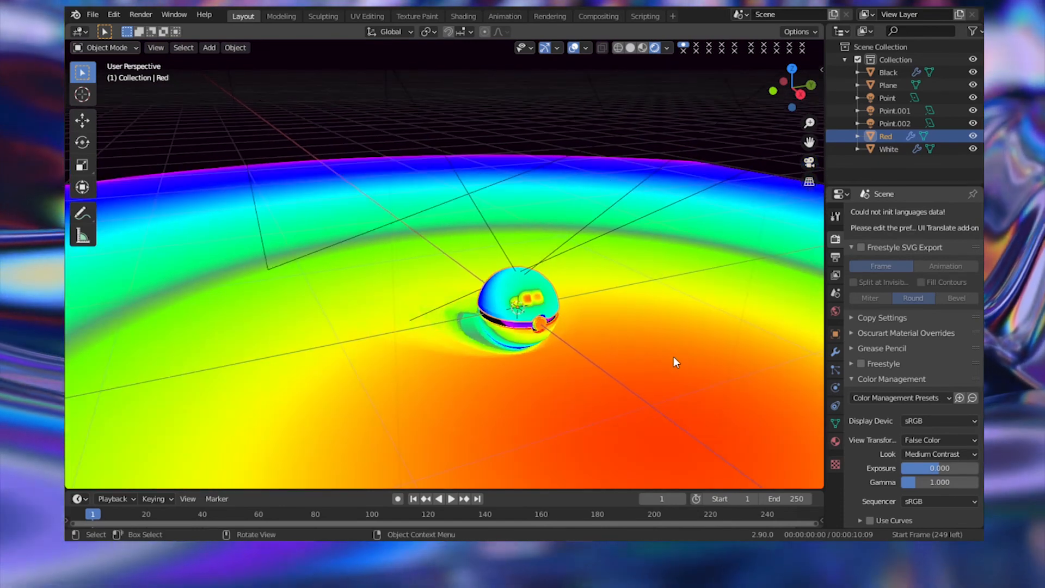
middle_click_drag(673, 357, 682, 369)
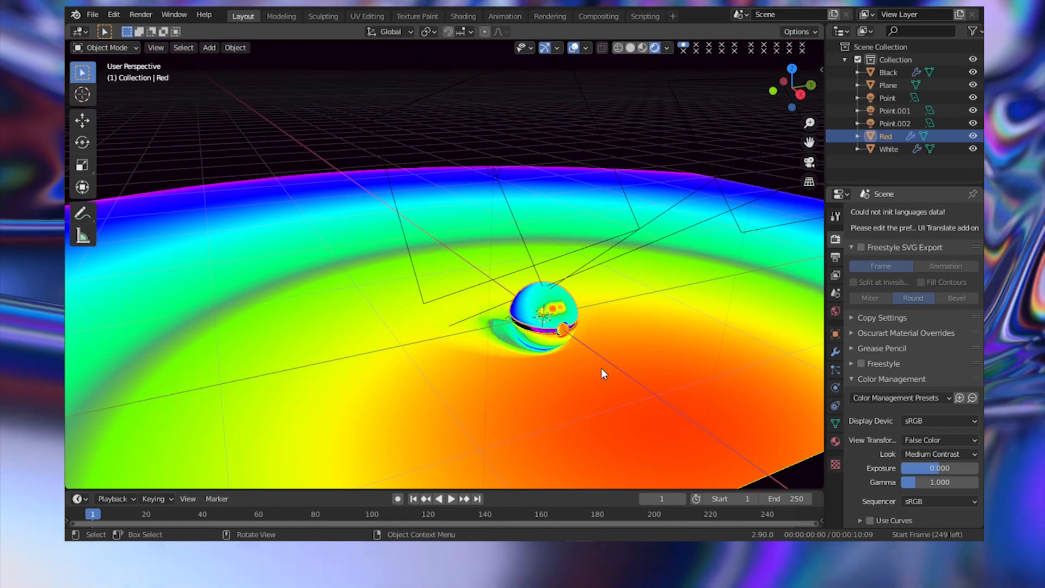
scroll(569, 291, "up", 5)
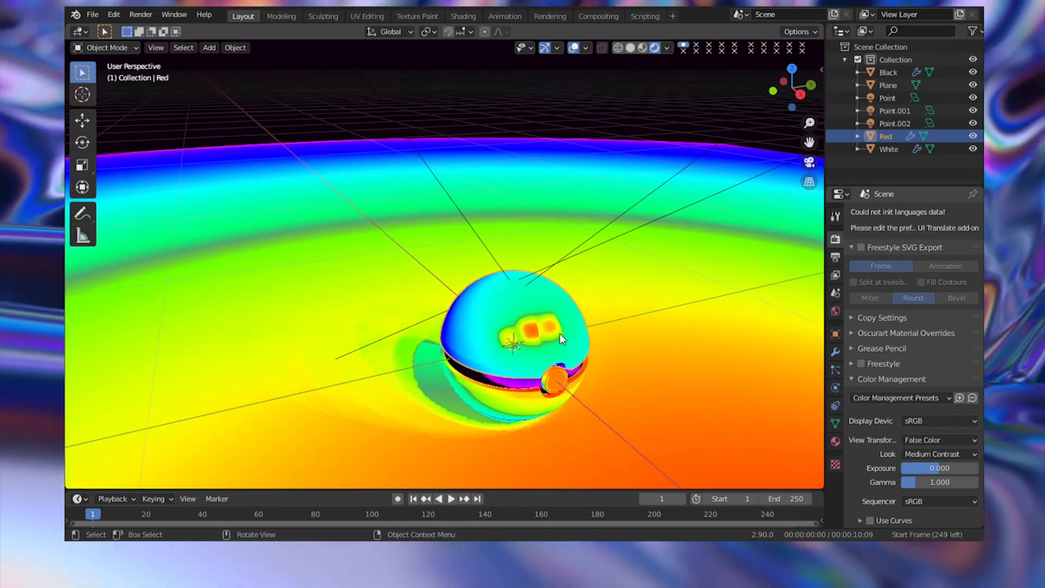
middle_click_drag(508, 373, 678, 399)
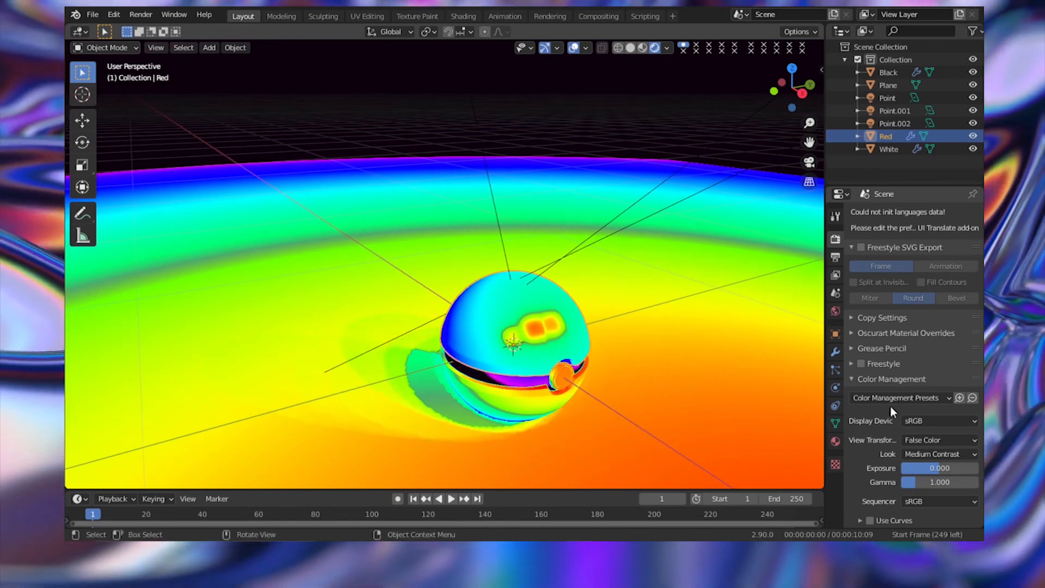
- Return the view transform to Filmic and view the three-light setup around the ball
left_click(935, 442)
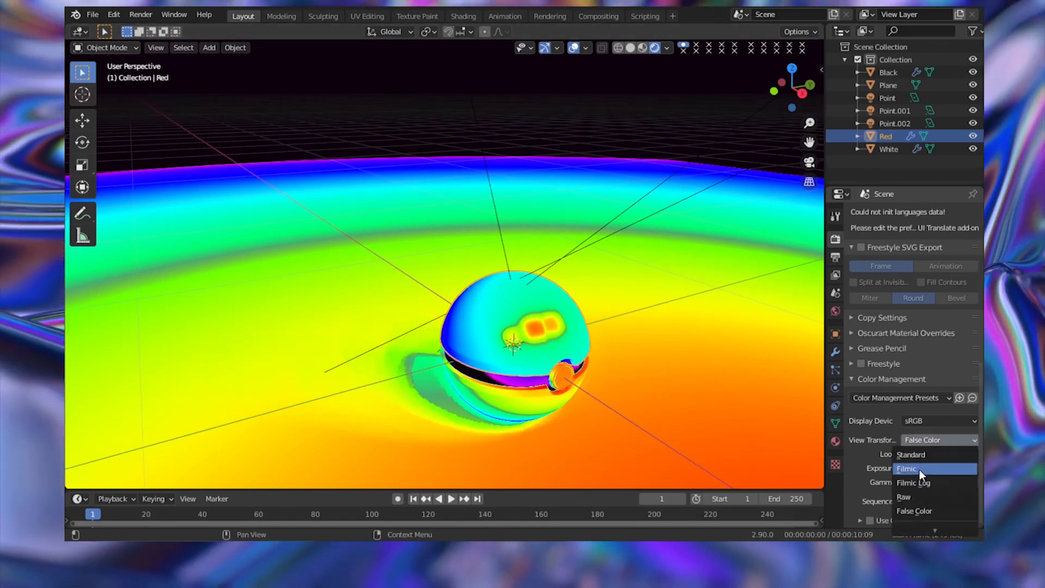
left_click(919, 469)
scroll(860, 427, "up", 10)
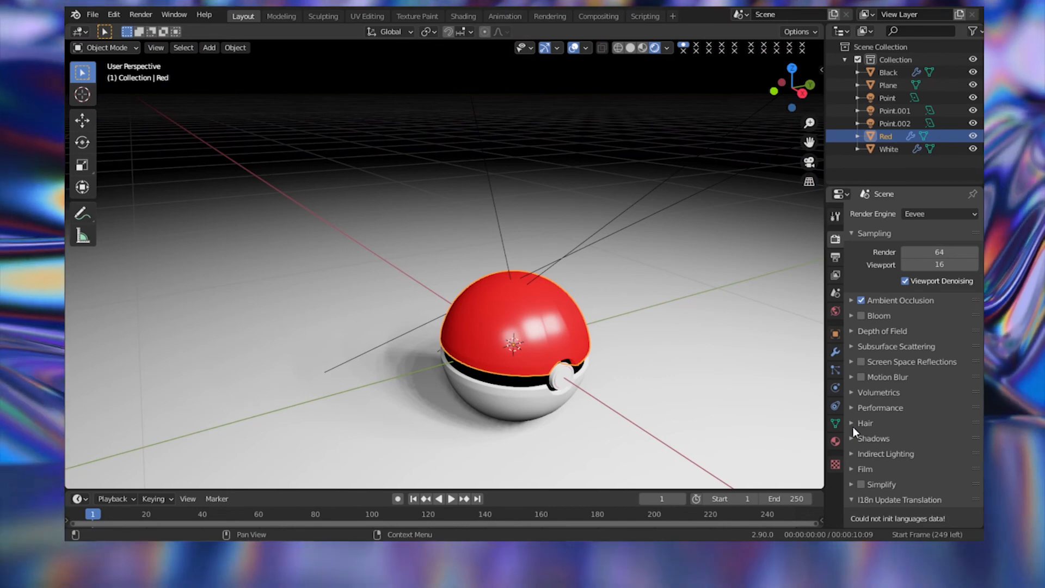
scroll(663, 369, "down", 4)
middle_click_drag(696, 383, 586, 359, "shift")
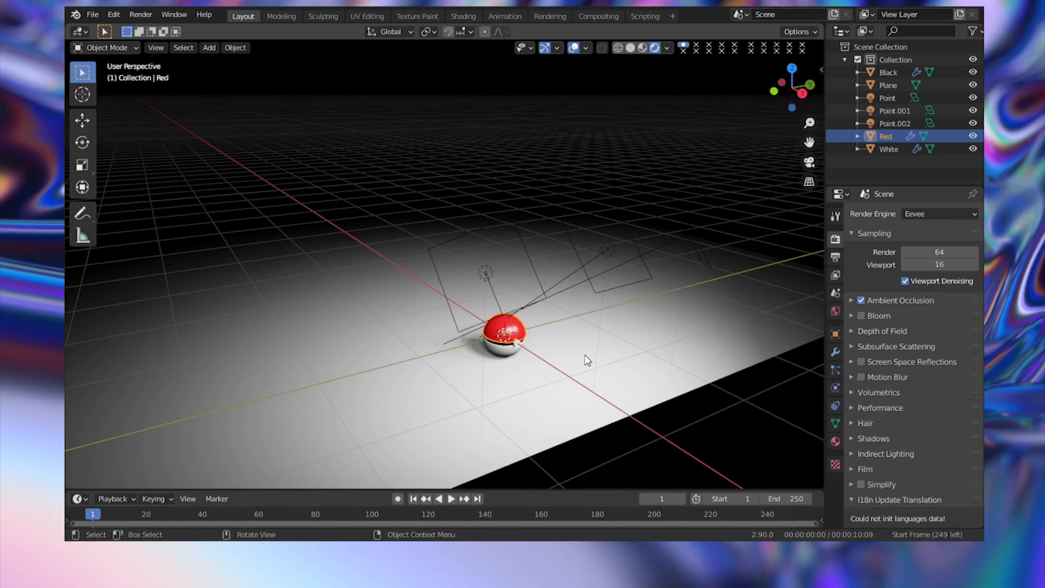